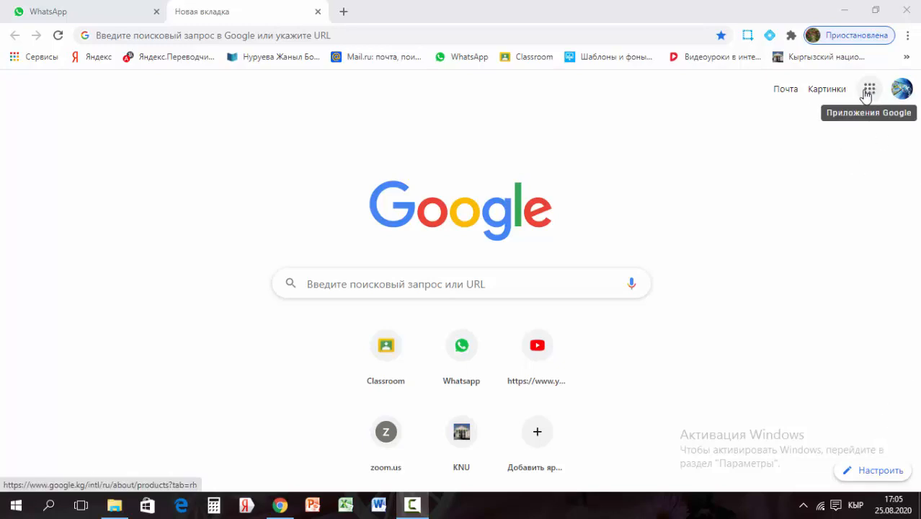
# Open the Google apps panel and scroll down to find the Jamboard tile
pyautogui.click(868, 90)
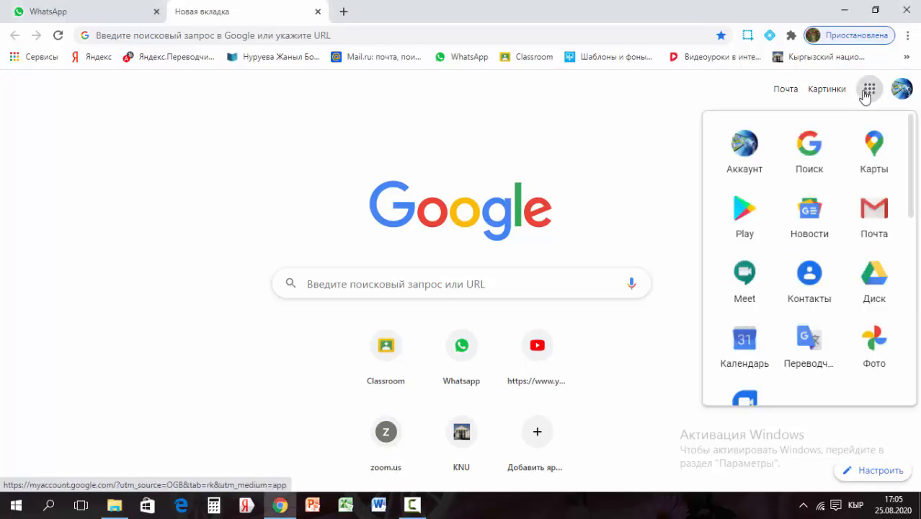
pyautogui.scroll(-5, 808, 274)
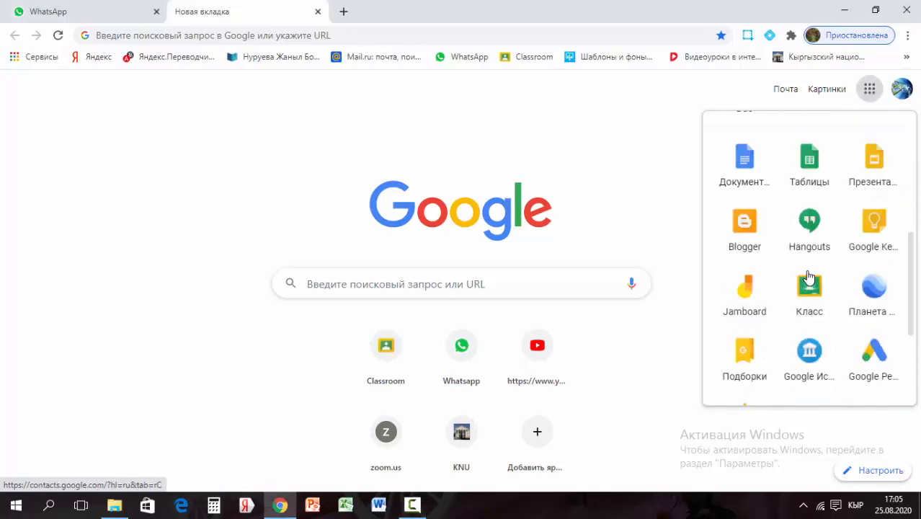
pyautogui.scroll(-2, 784, 246)
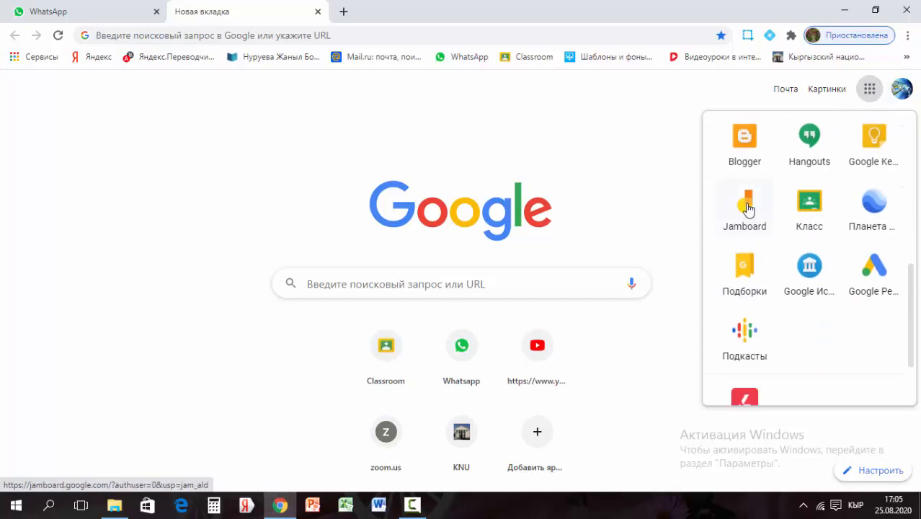
# Launch Jamboard and create a new blank untitled Jam file
pyautogui.click(746, 206)
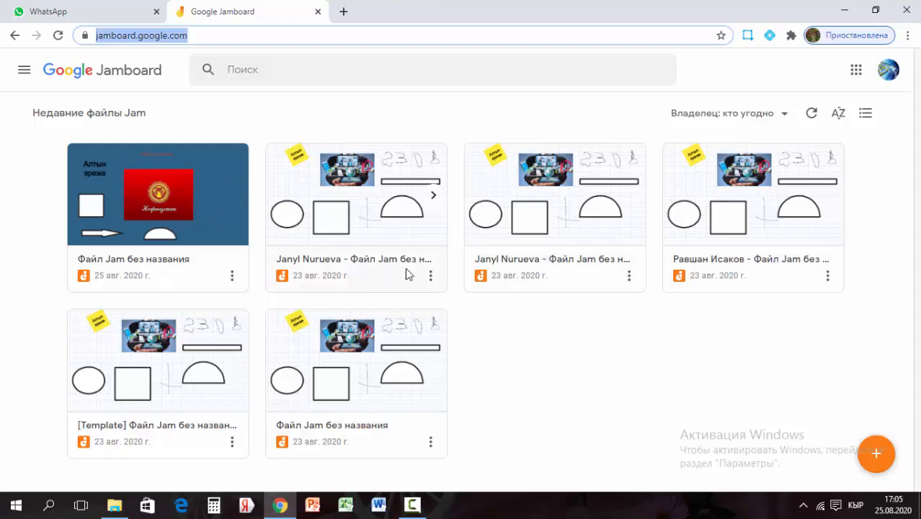
pyautogui.click(876, 460)
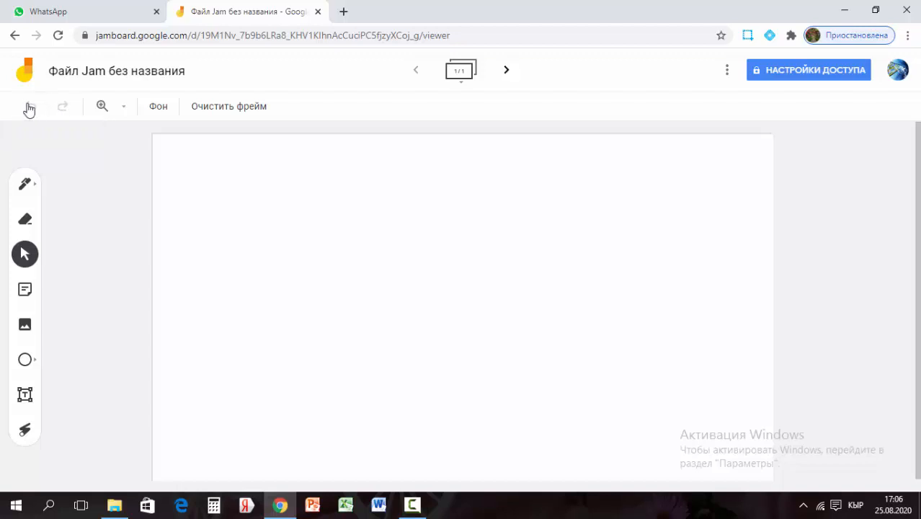
# Zoom the board to 25%, 50%, 100% and then 200%
pyautogui.click(122, 109)
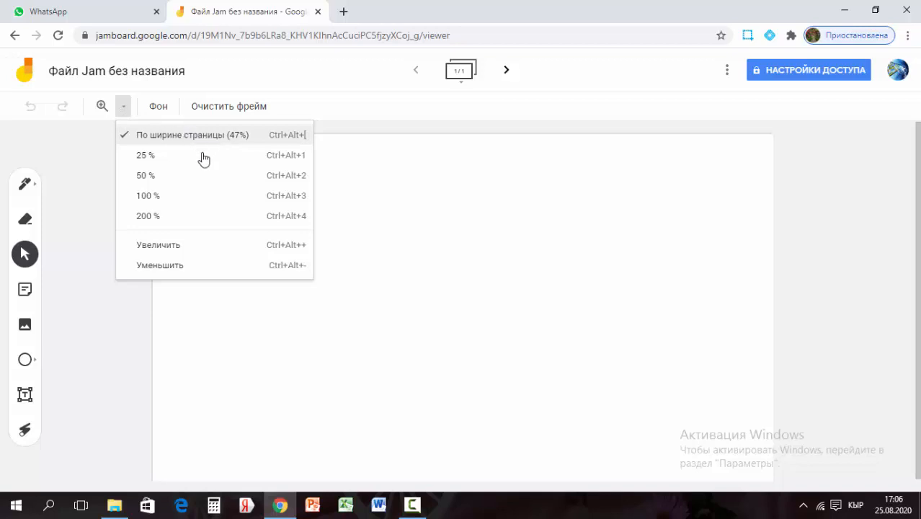
pyautogui.click(204, 158)
pyautogui.click(122, 108)
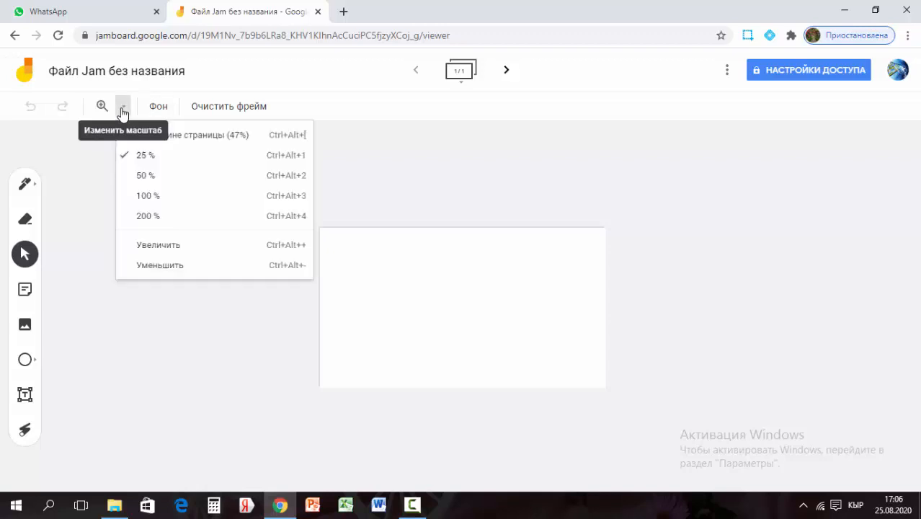
pyautogui.click(145, 175)
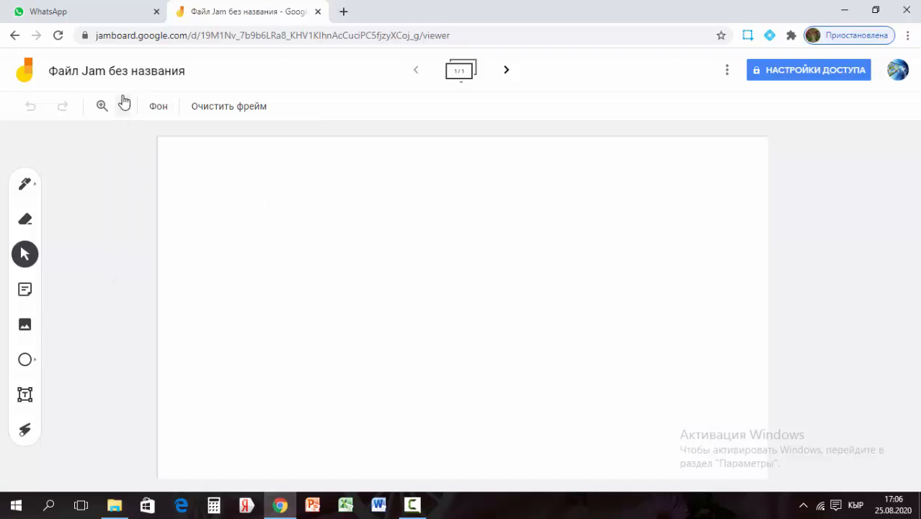
pyautogui.click(123, 105)
pyautogui.click(153, 196)
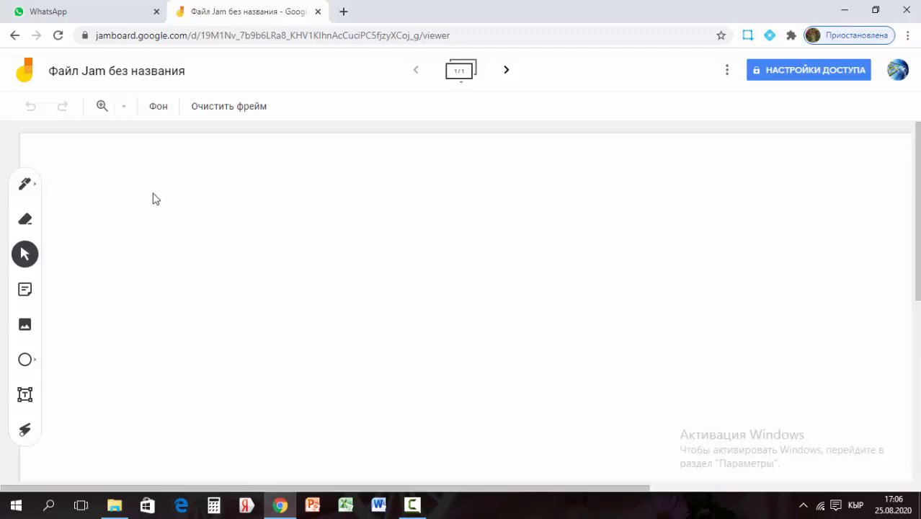
pyautogui.click(124, 108)
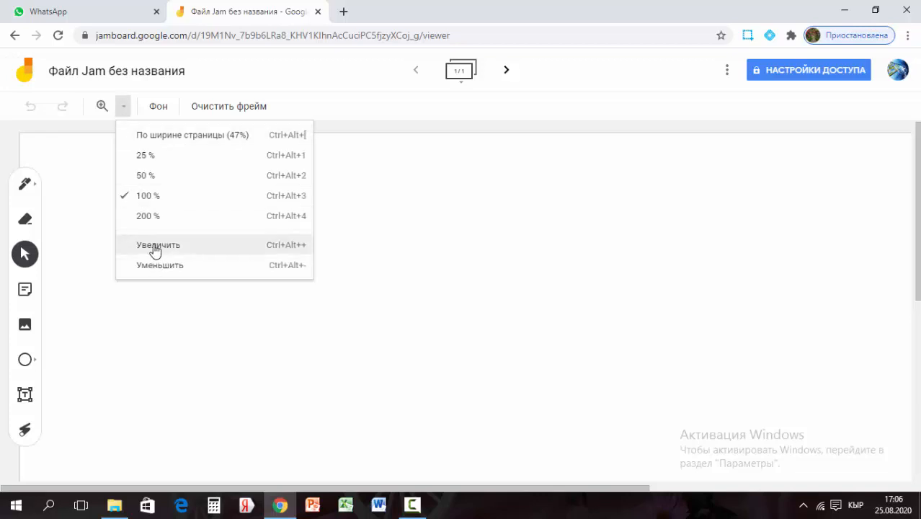
pyautogui.click(154, 218)
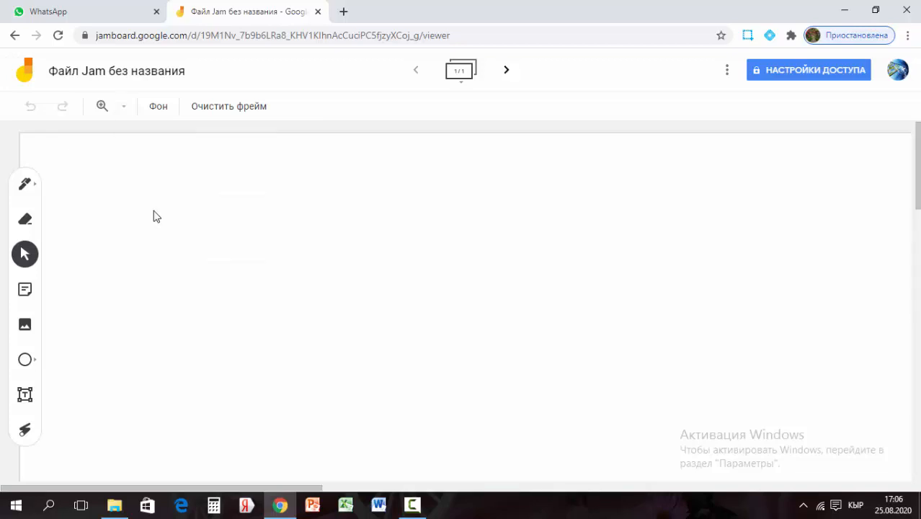
# Zoom in and out one step, fit to page width, and open the background choices
pyautogui.click(124, 106)
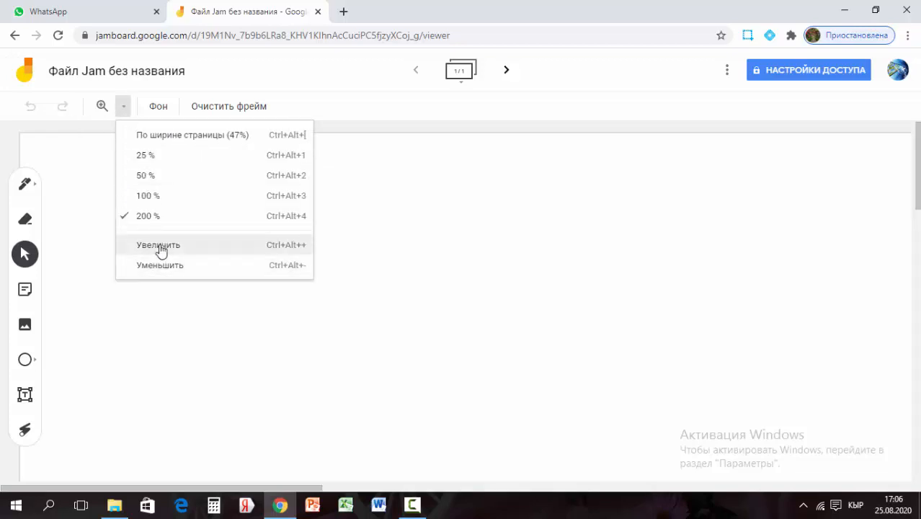
pyautogui.click(159, 246)
pyautogui.click(124, 108)
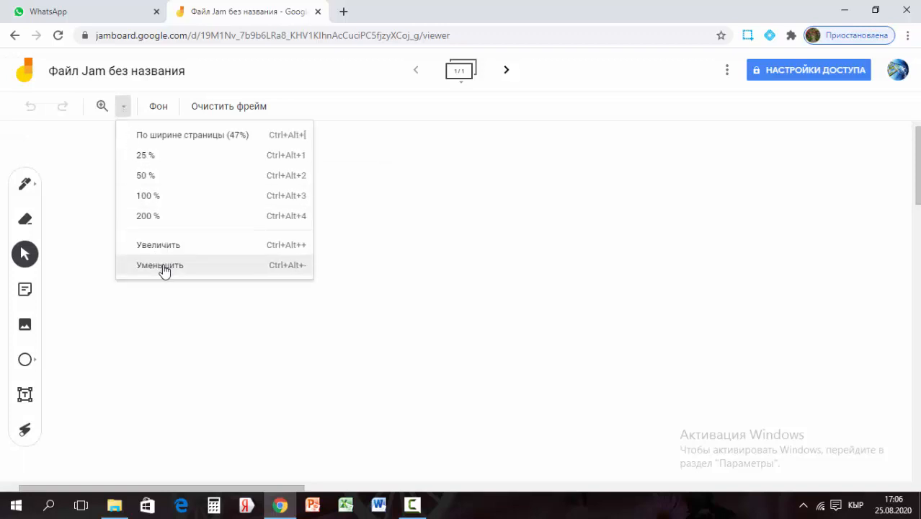
pyautogui.click(164, 266)
pyautogui.click(122, 109)
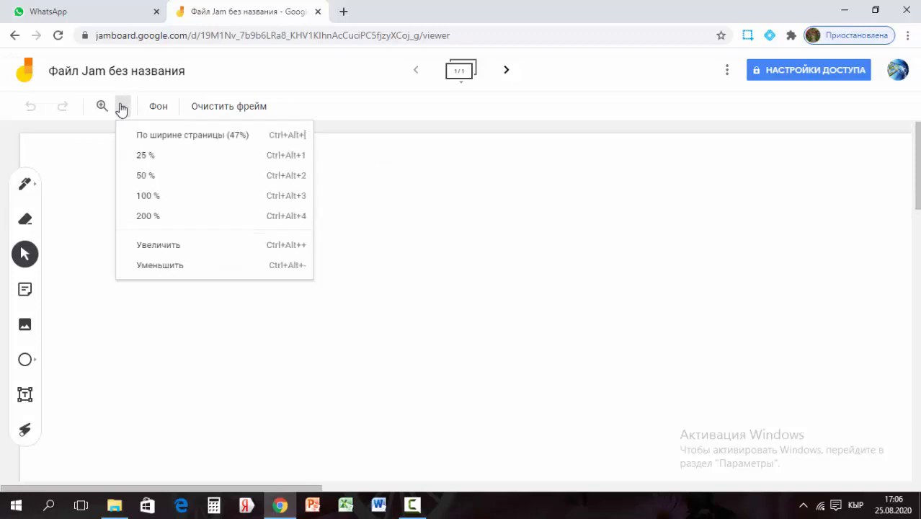
pyautogui.click(160, 136)
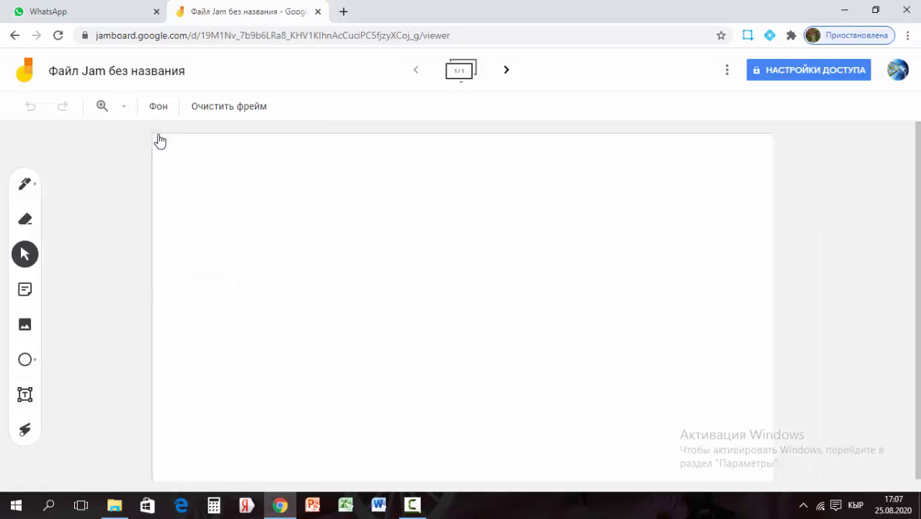
pyautogui.click(124, 108)
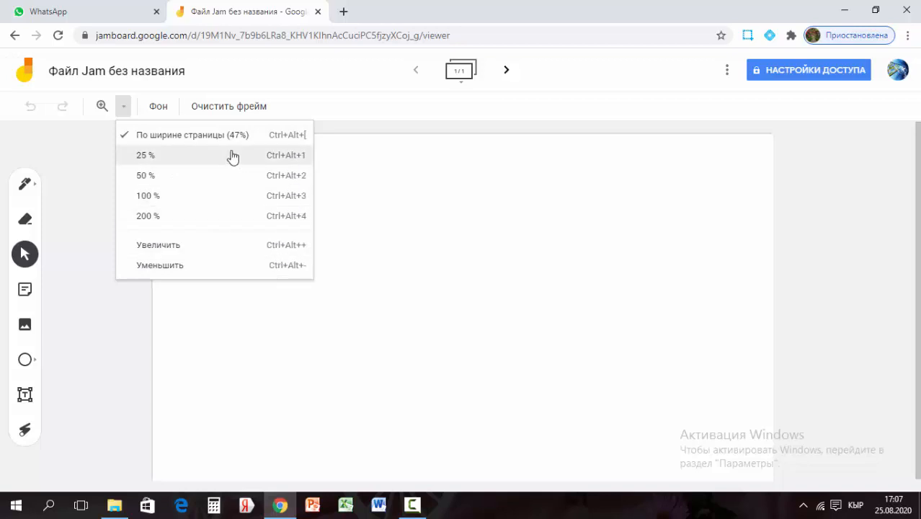
pyautogui.click(160, 113)
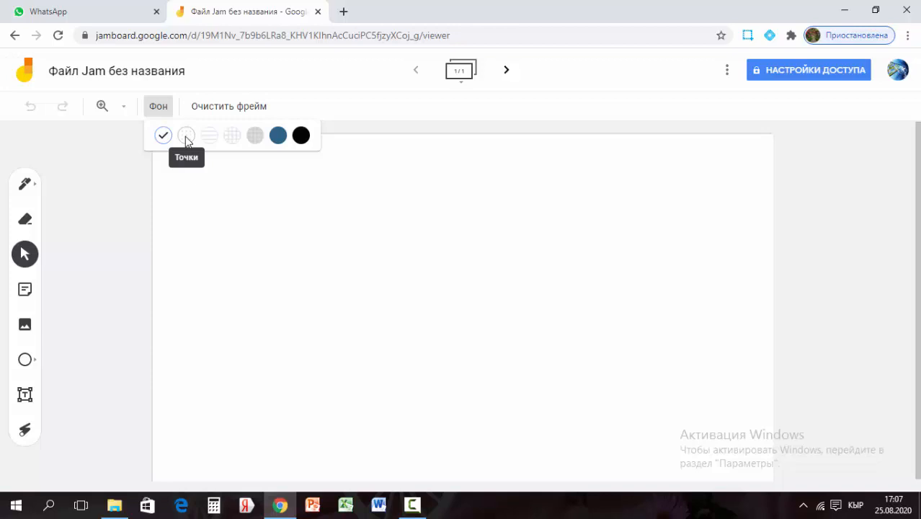
# Try the dotted, lined and square-grid frame backgrounds
pyautogui.click(186, 137)
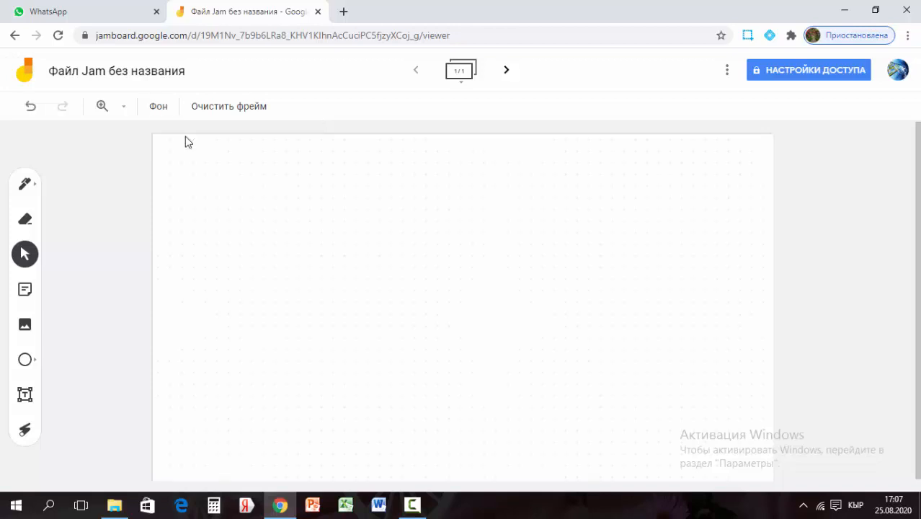
pyautogui.click(166, 113)
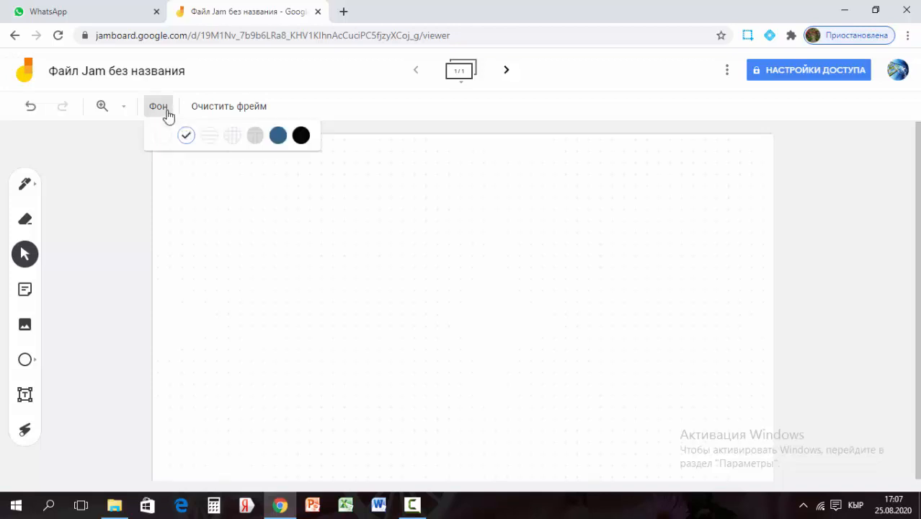
pyautogui.click(212, 141)
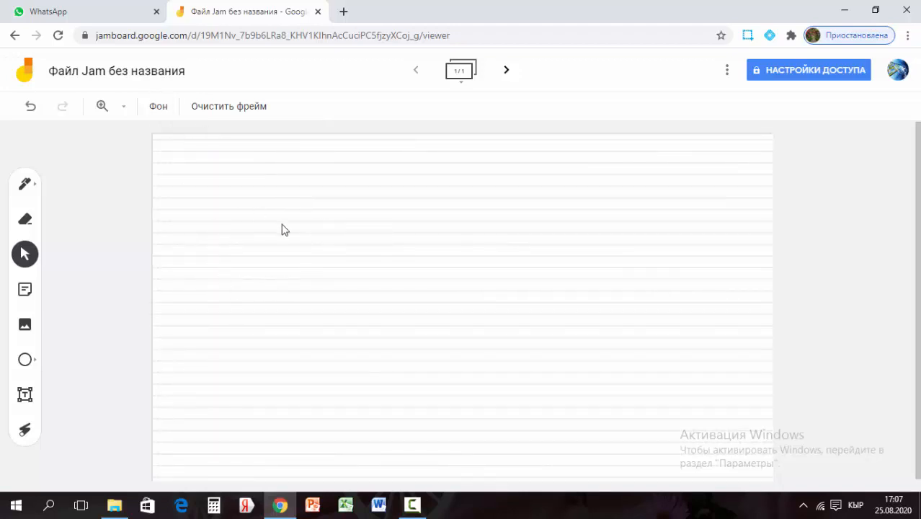
pyautogui.click(159, 107)
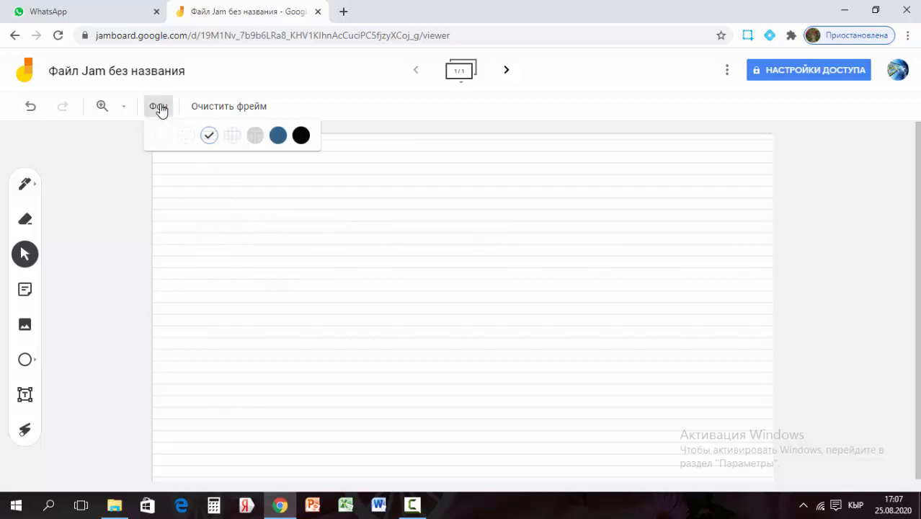
pyautogui.click(231, 141)
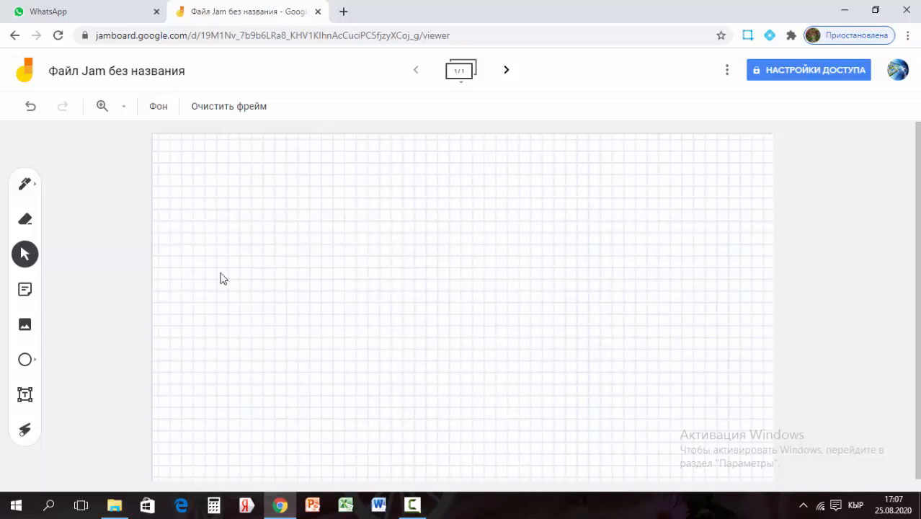
# Try grey, dark blue and black backgrounds, settling on dark blue
pyautogui.click(161, 109)
pyautogui.click(272, 142)
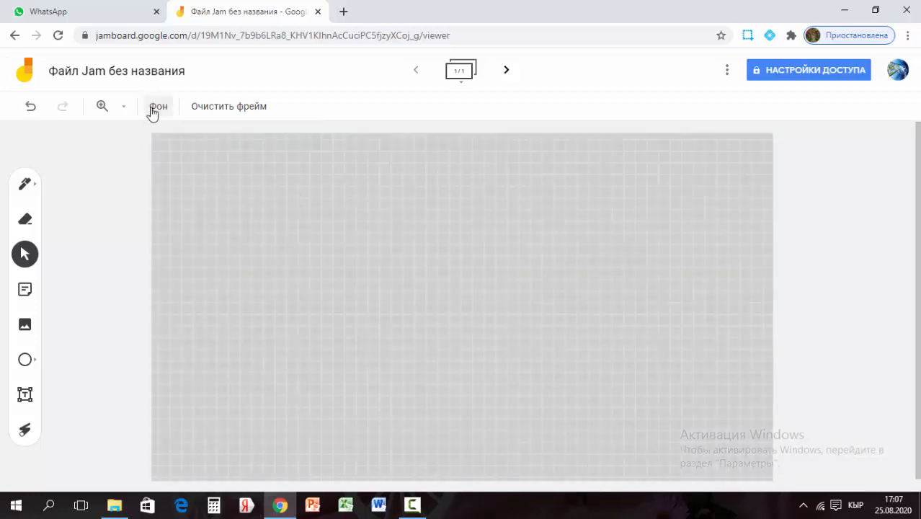
pyautogui.click(152, 112)
pyautogui.click(277, 140)
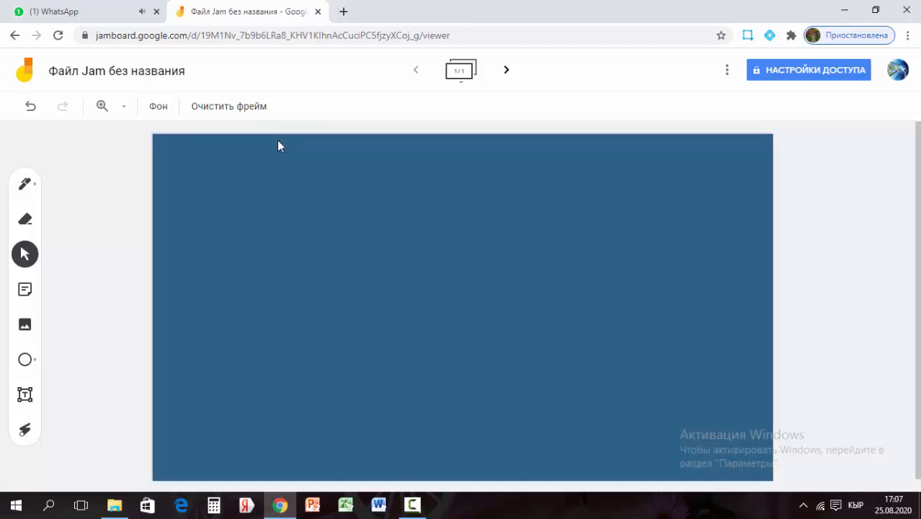
pyautogui.click(159, 116)
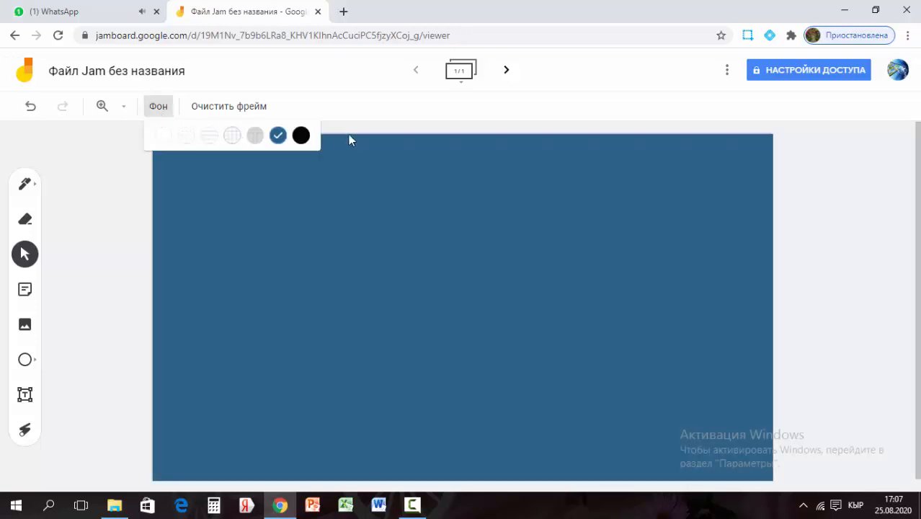
pyautogui.click(301, 135)
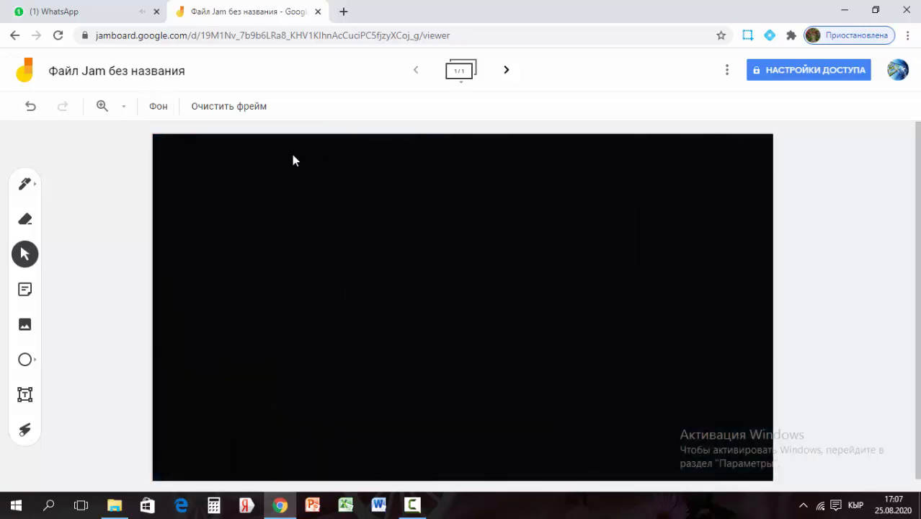
pyautogui.click(159, 110)
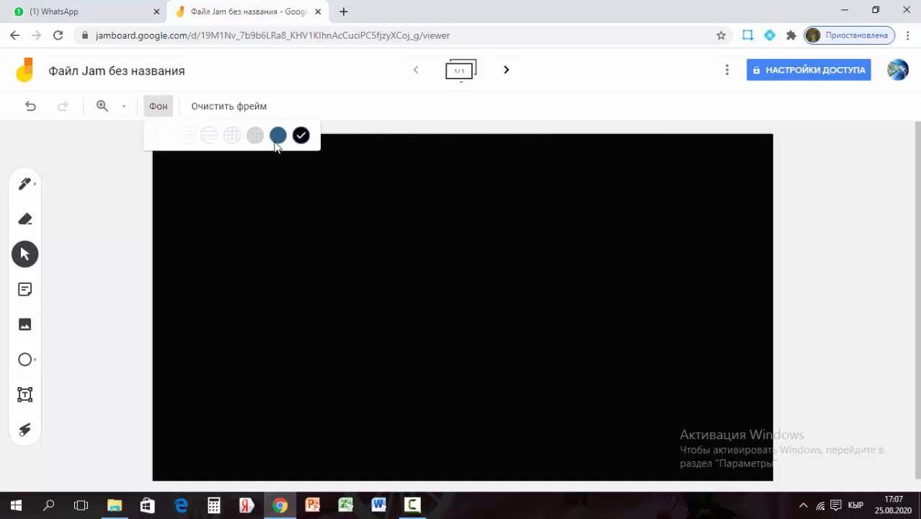
pyautogui.click(278, 140)
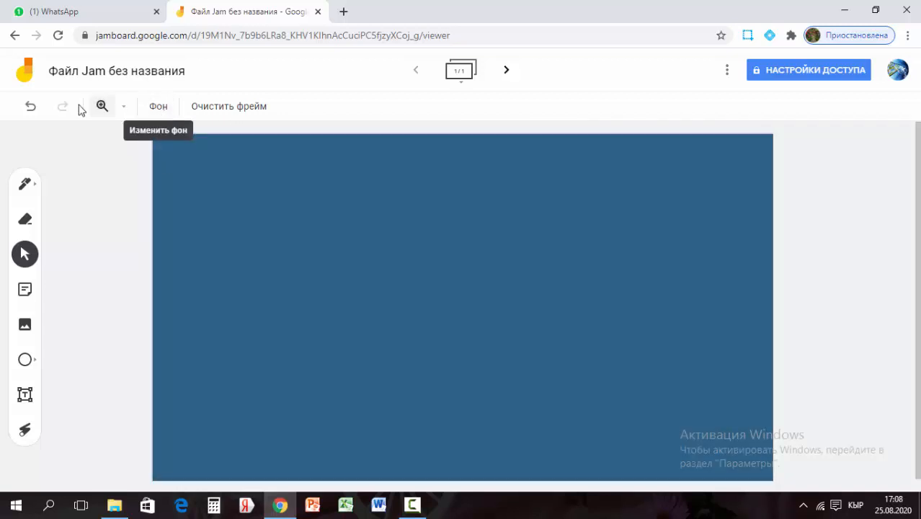
# Handwrite '12' with the white pen near the frame's top-left
pyautogui.click(31, 191)
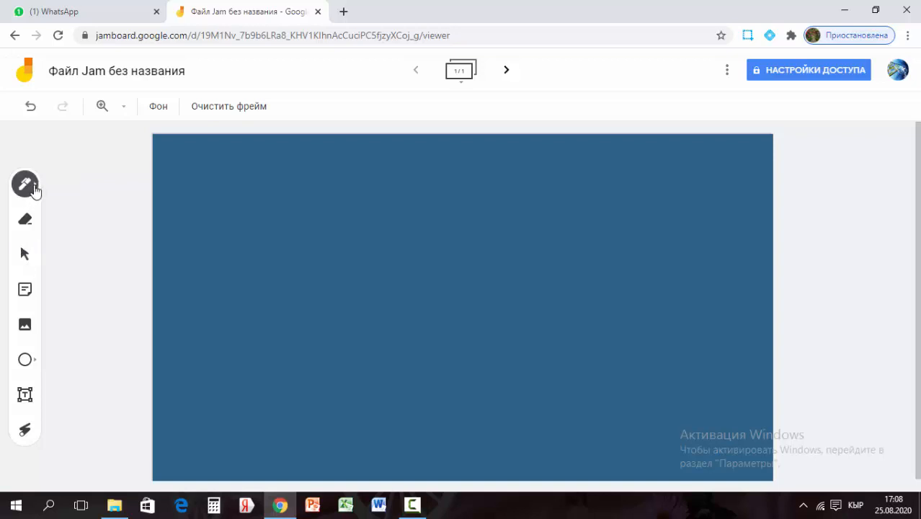
pyautogui.click(34, 190)
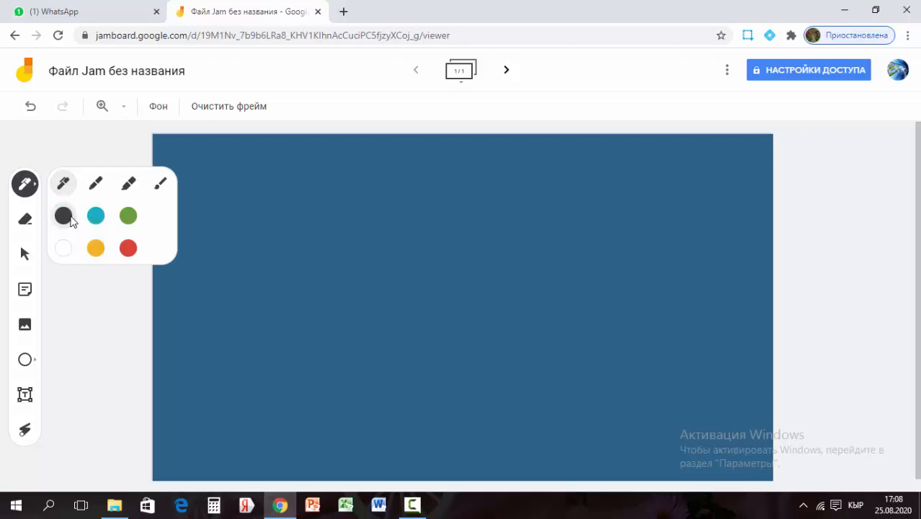
pyautogui.click(63, 250)
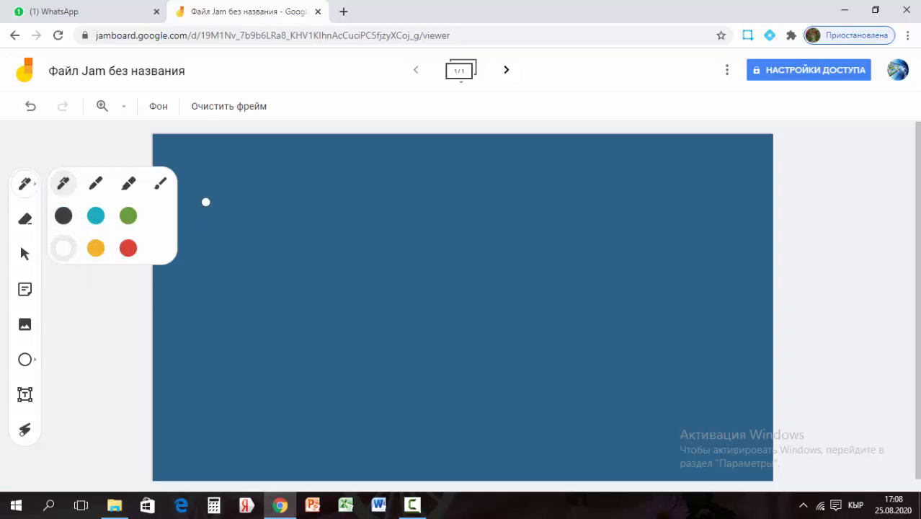
pyautogui.moveTo(204, 192); pyautogui.dragTo(224, 173)
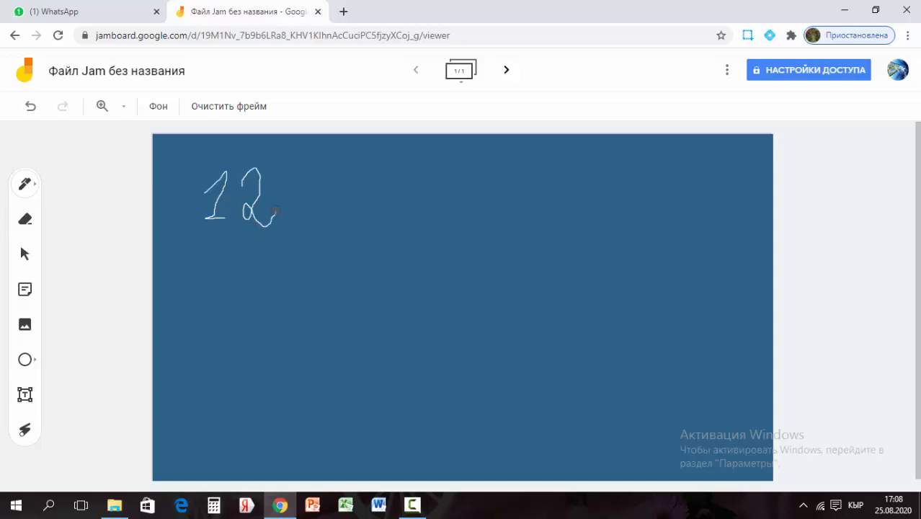
pyautogui.click(34, 191)
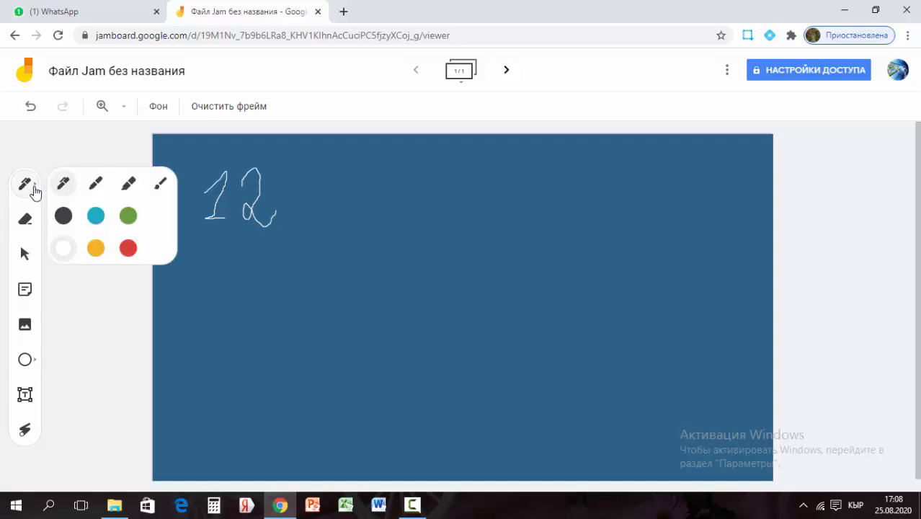
# Draw white lines under 12 with the felt-tip, marker and brush pen styles
pyautogui.click(101, 188)
pyautogui.moveTo(203, 255); pyautogui.dragTo(275, 255)
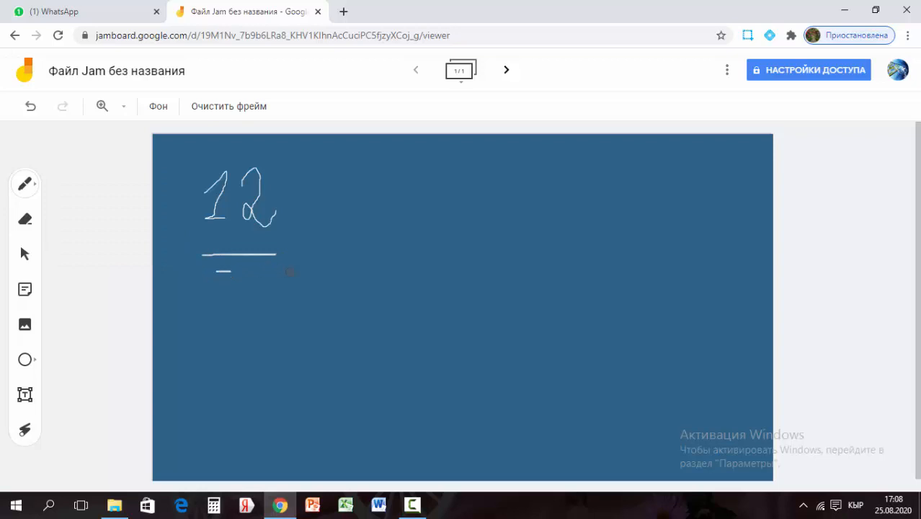
pyautogui.click(27, 186)
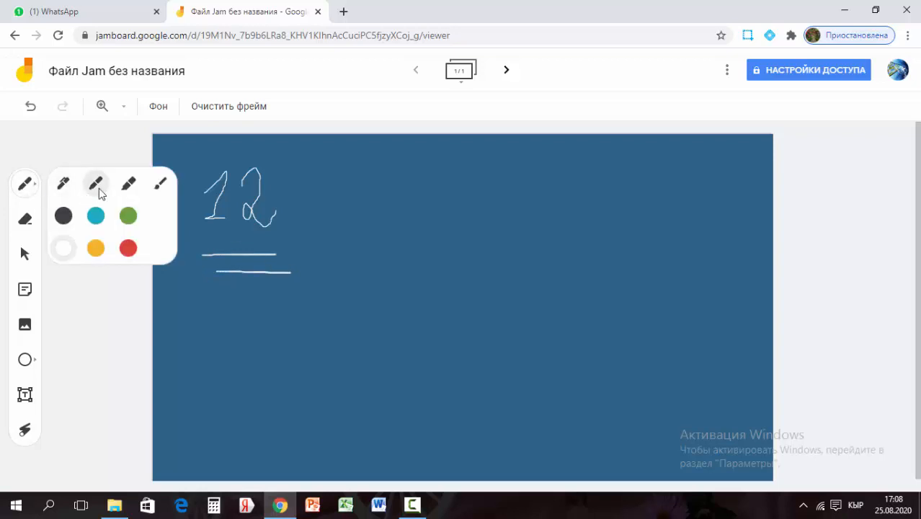
pyautogui.click(131, 187)
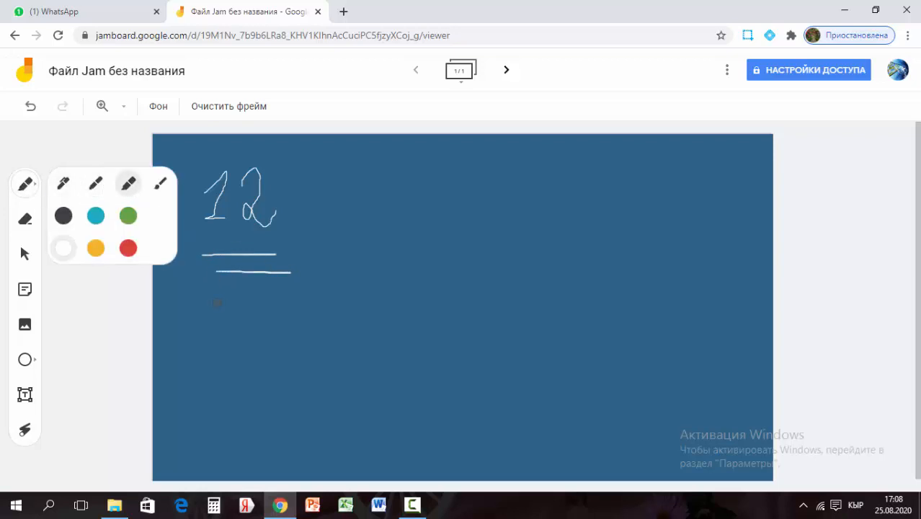
pyautogui.moveTo(216, 303); pyautogui.dragTo(277, 298)
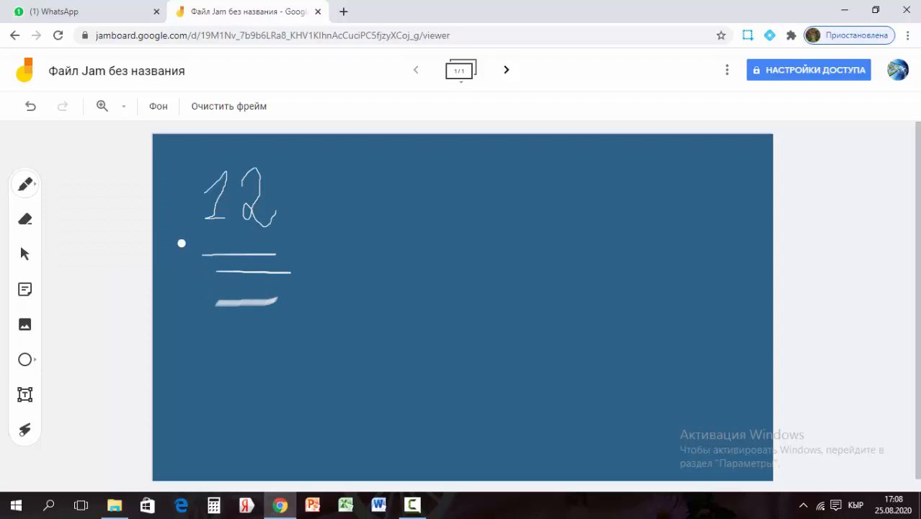
pyautogui.click(36, 187)
pyautogui.click(159, 189)
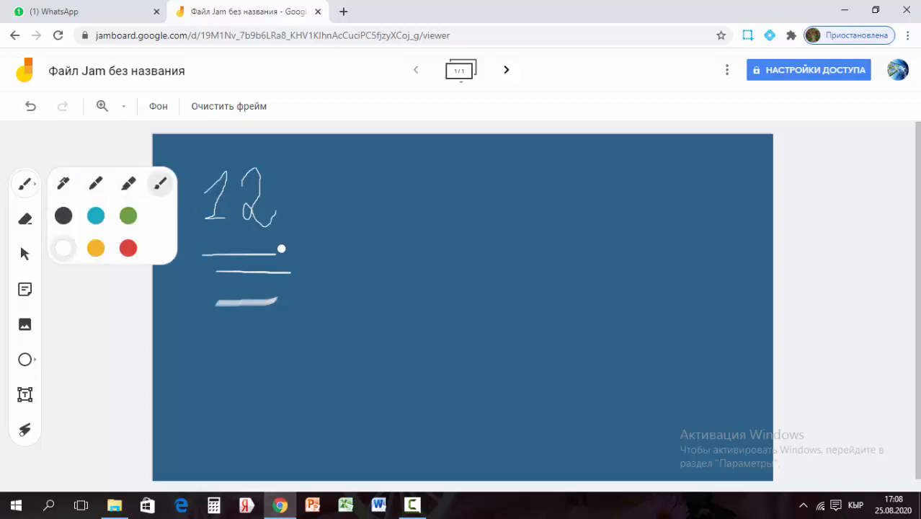
pyautogui.moveTo(213, 335); pyautogui.dragTo(309, 336)
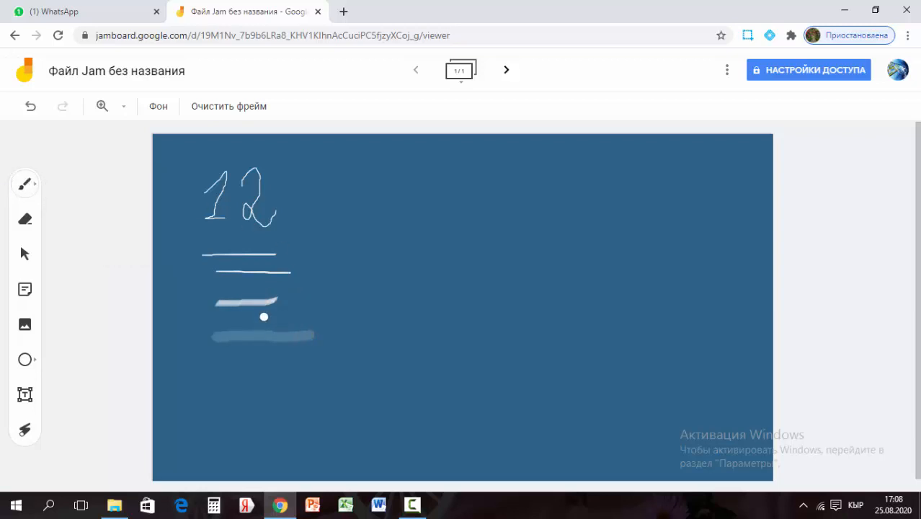
# Draw two teal marker strokes to the right of 12
pyautogui.click(32, 186)
pyautogui.click(89, 216)
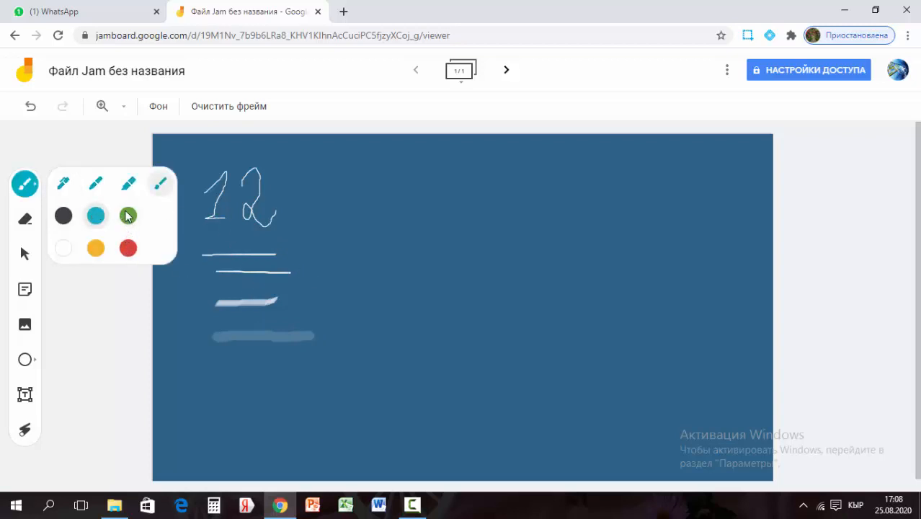
pyautogui.click(127, 216)
pyautogui.click(90, 216)
pyautogui.click(128, 184)
pyautogui.moveTo(315, 202); pyautogui.dragTo(401, 200)
pyautogui.moveTo(356, 238); pyautogui.dragTo(437, 230)
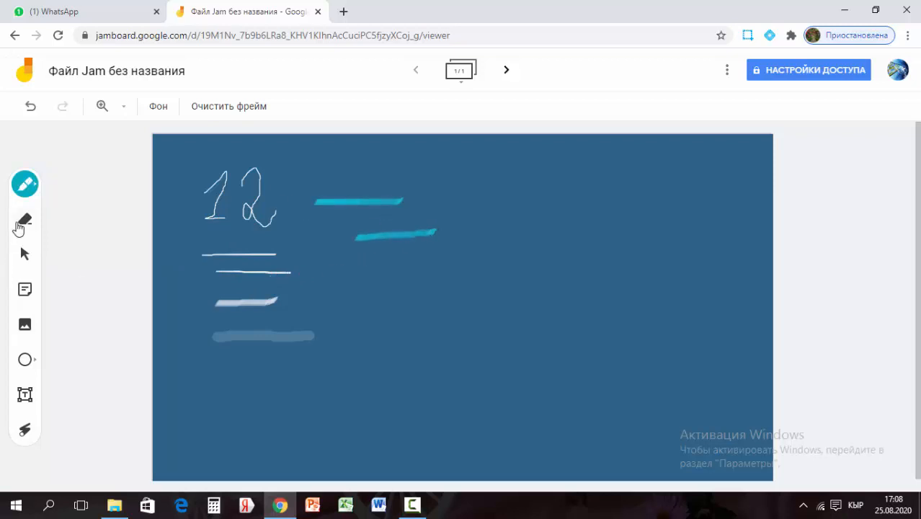
# Erase the first white line under 12, then clear all drawings from the frame
pyautogui.click(26, 220)
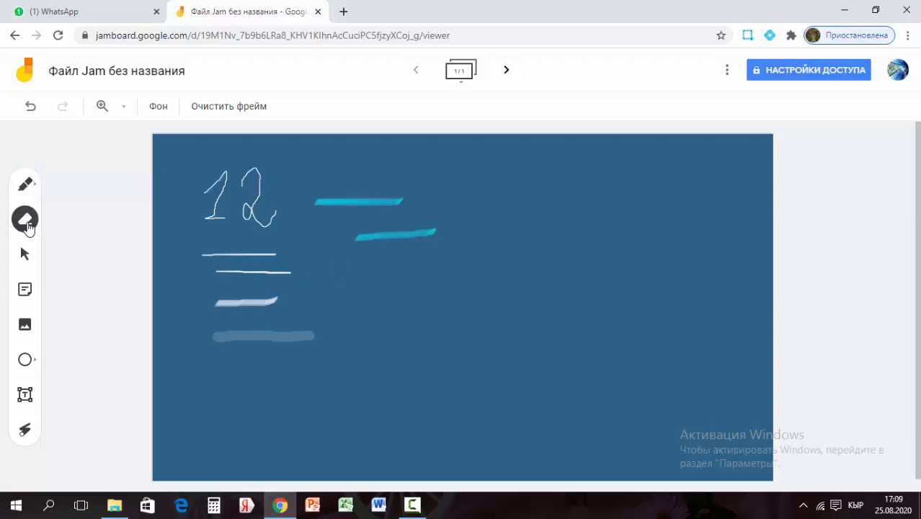
pyautogui.moveTo(198, 250); pyautogui.dragTo(313, 256)
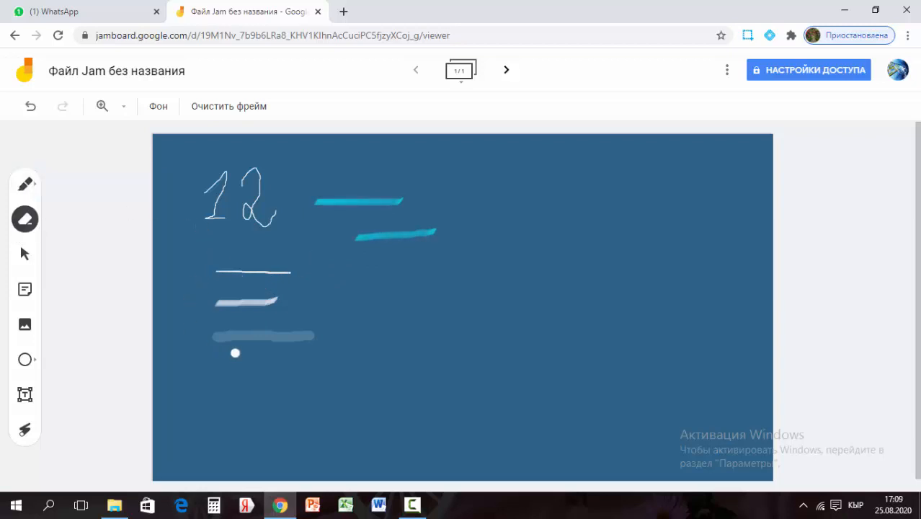
pyautogui.click(232, 113)
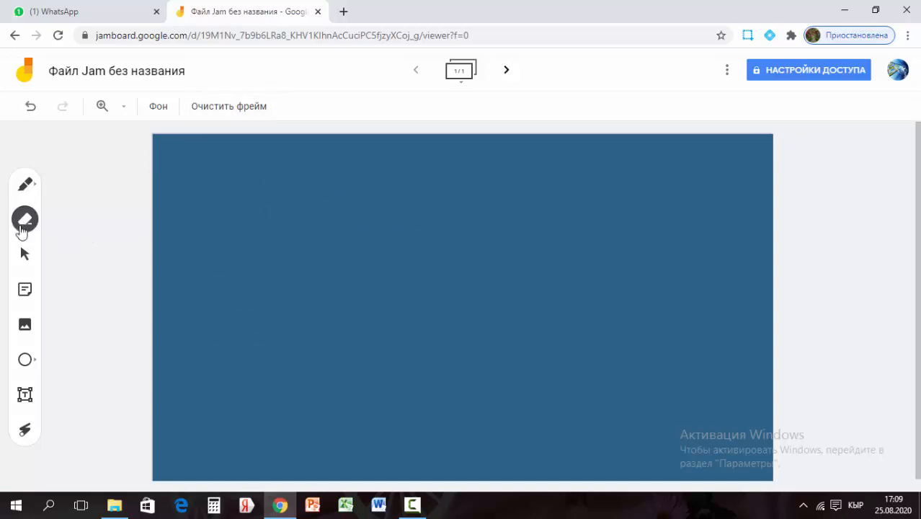
# Add a yellow sticky note reading 'Алтын эреже' to the frame
pyautogui.click(24, 257)
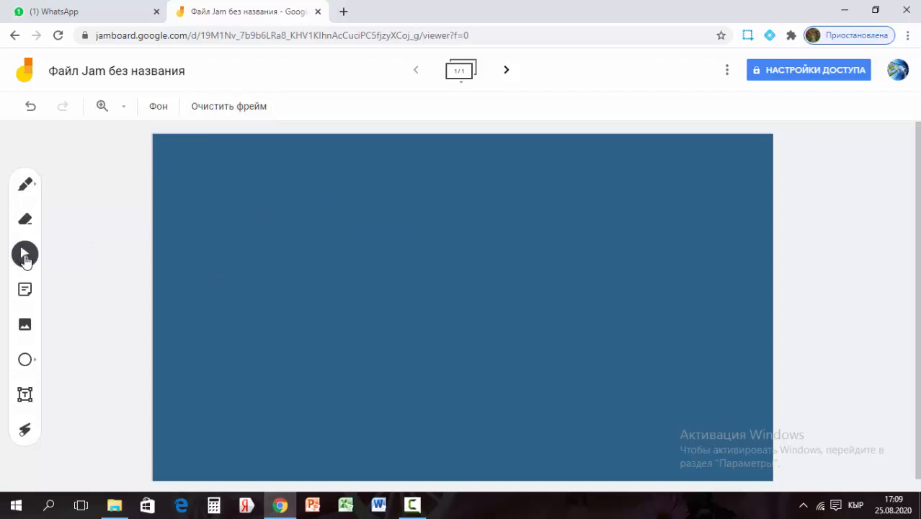
pyautogui.click(26, 292)
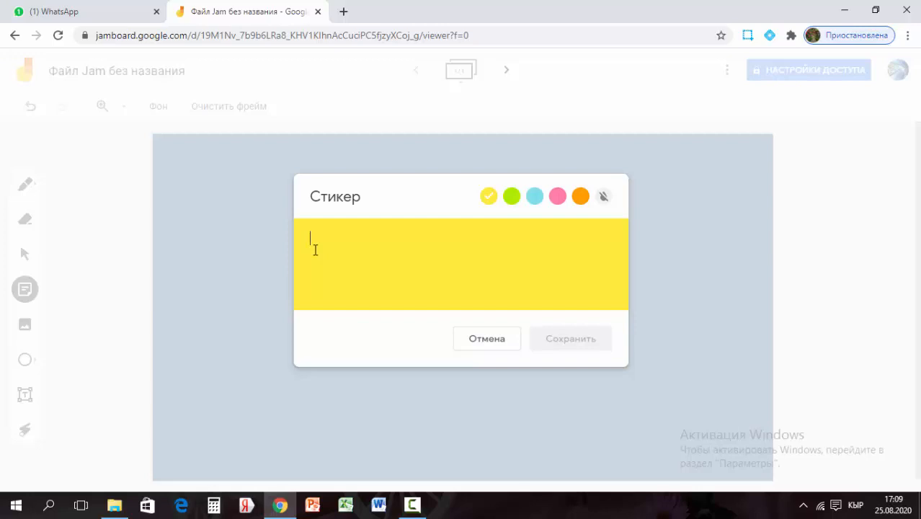
pyautogui.write('A')
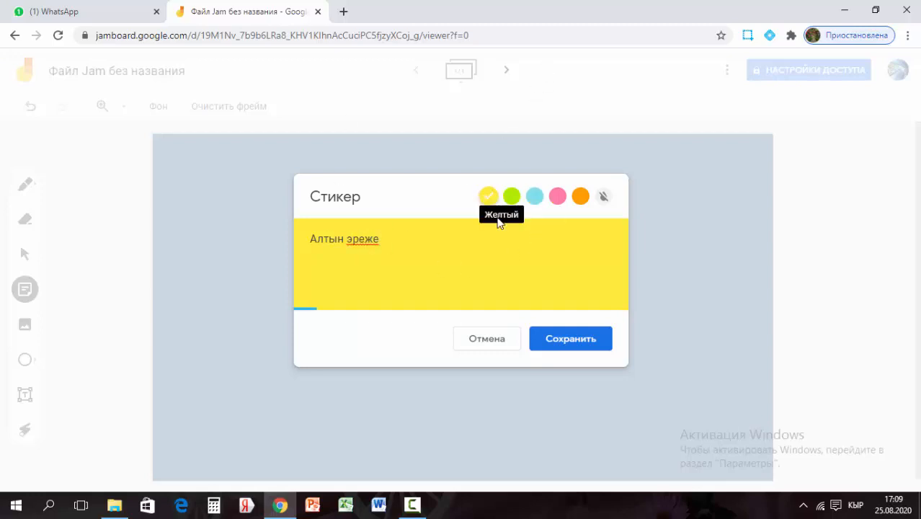
pyautogui.click(565, 339)
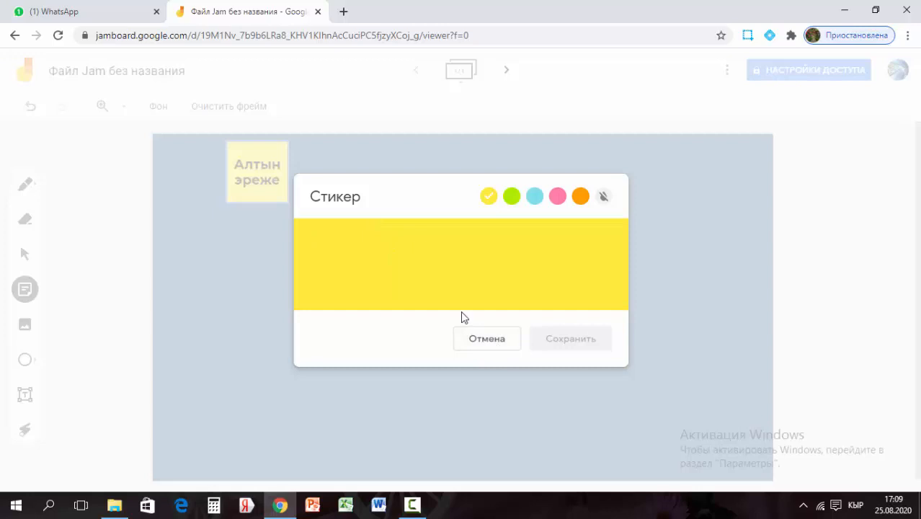
pyautogui.click(531, 397)
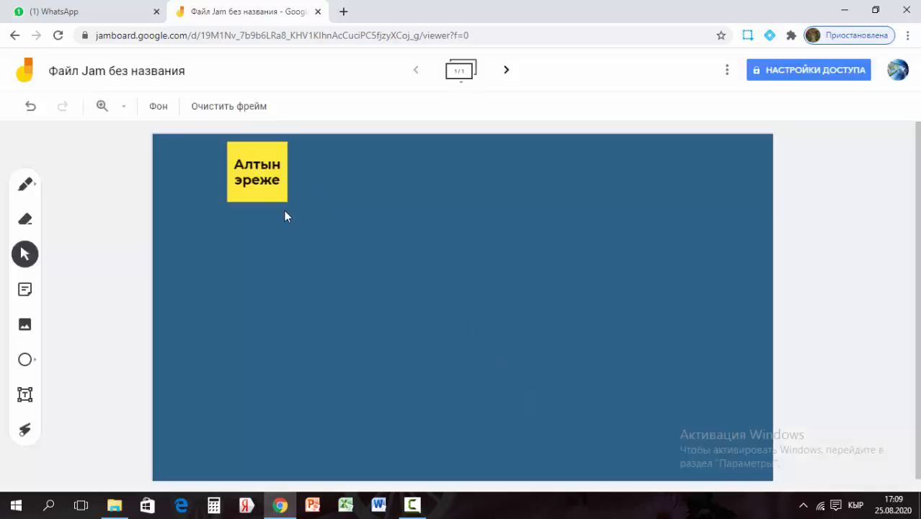
# Drag the 'Алтын эреже' note left and slightly down toward the top-left corner
pyautogui.click(268, 196)
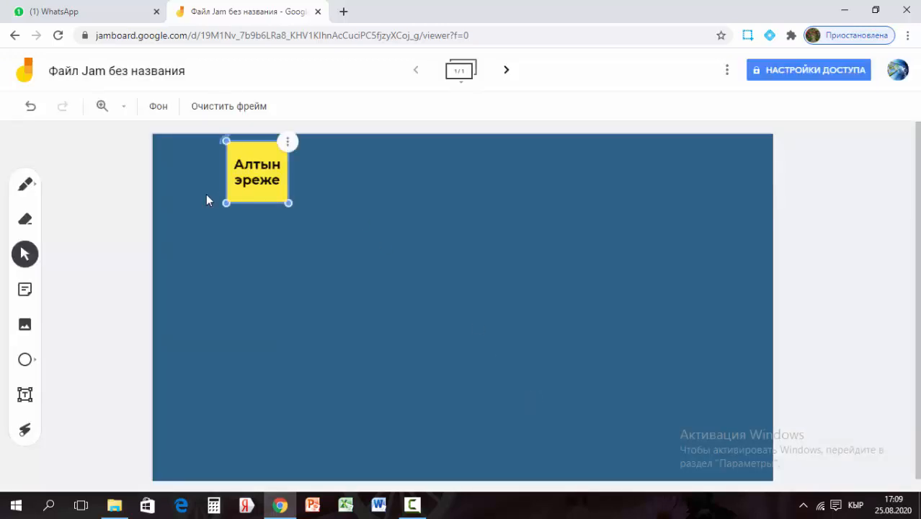
pyautogui.click(27, 258)
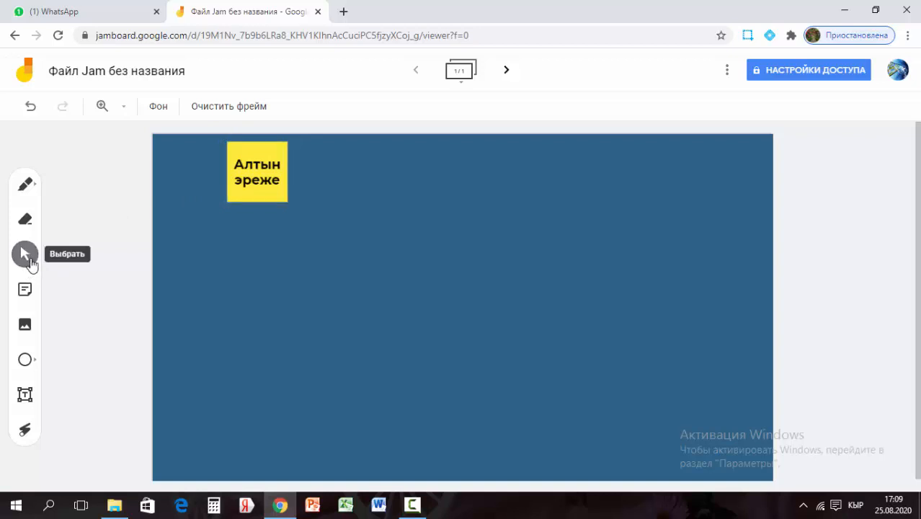
pyautogui.click(245, 193)
pyautogui.moveTo(244, 191); pyautogui.dragTo(200, 206)
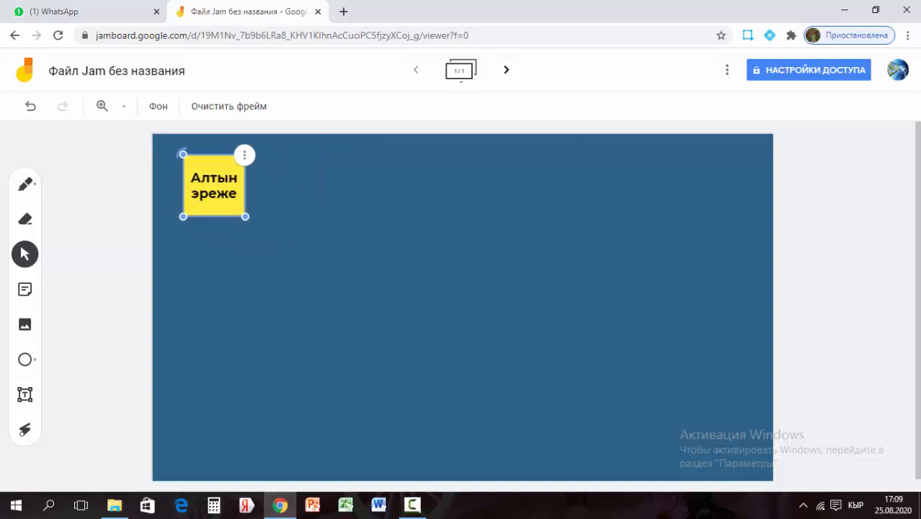
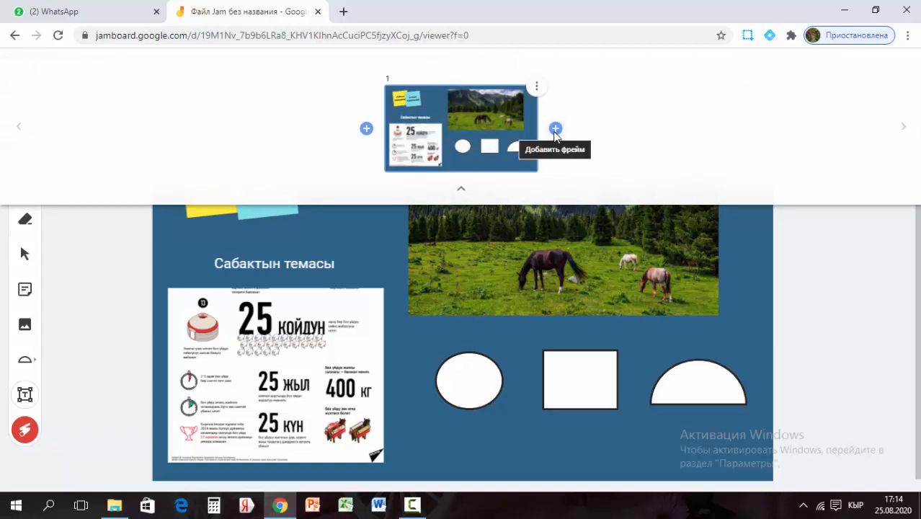
# Add a blank second frame (2/2) and give it the Квадраты grid background
pyautogui.click(461, 190)
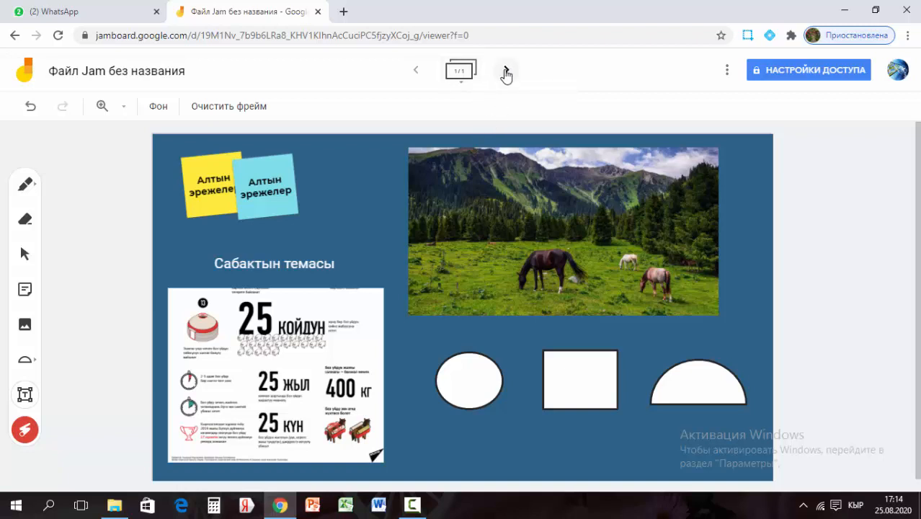
pyautogui.click(506, 72)
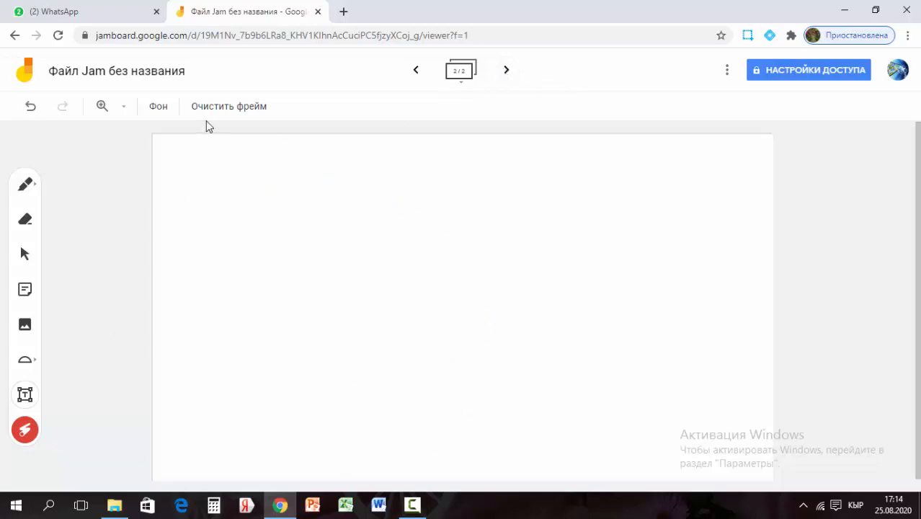
pyautogui.click(158, 111)
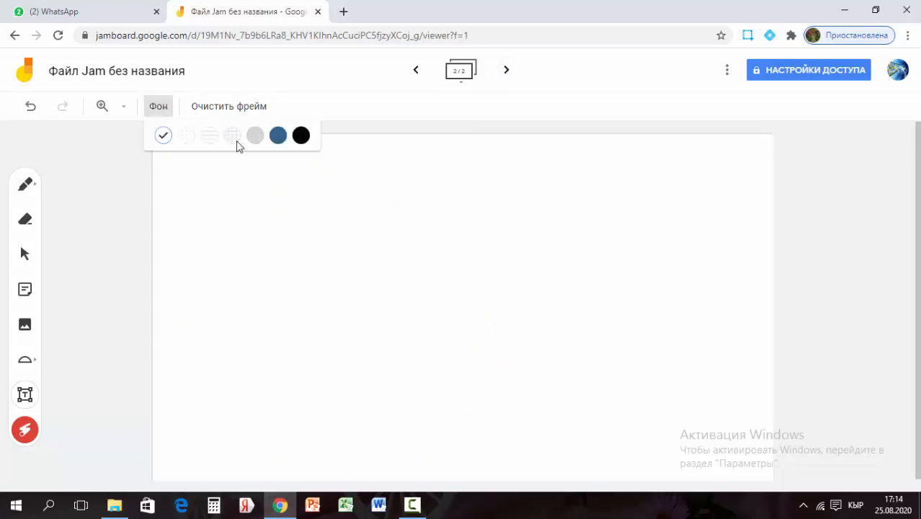
pyautogui.click(230, 143)
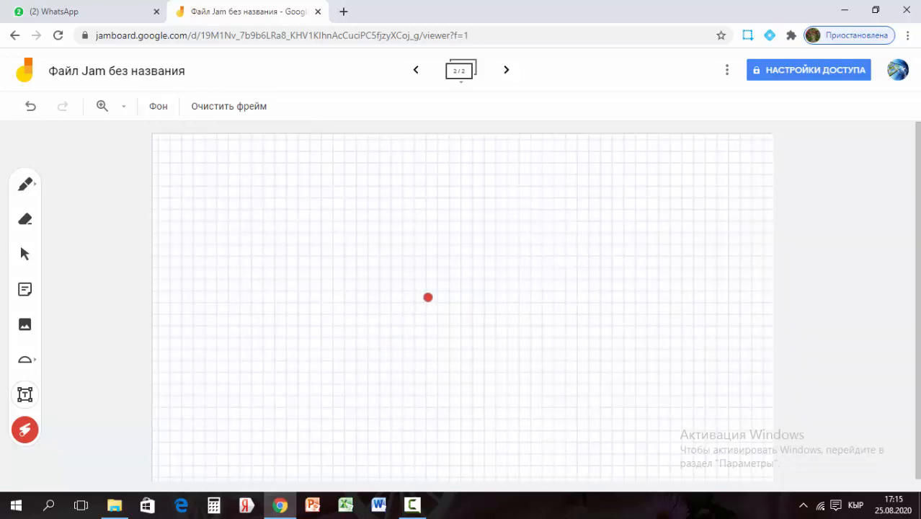
# Add a teal text box reading '25.08.20-ж.' and move it to the frame's top centre
pyautogui.click(25, 395)
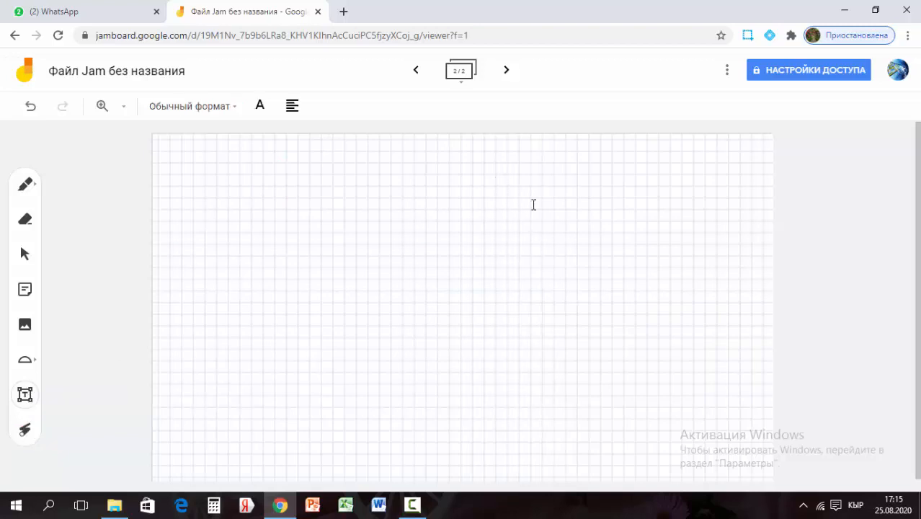
pyautogui.click(423, 184)
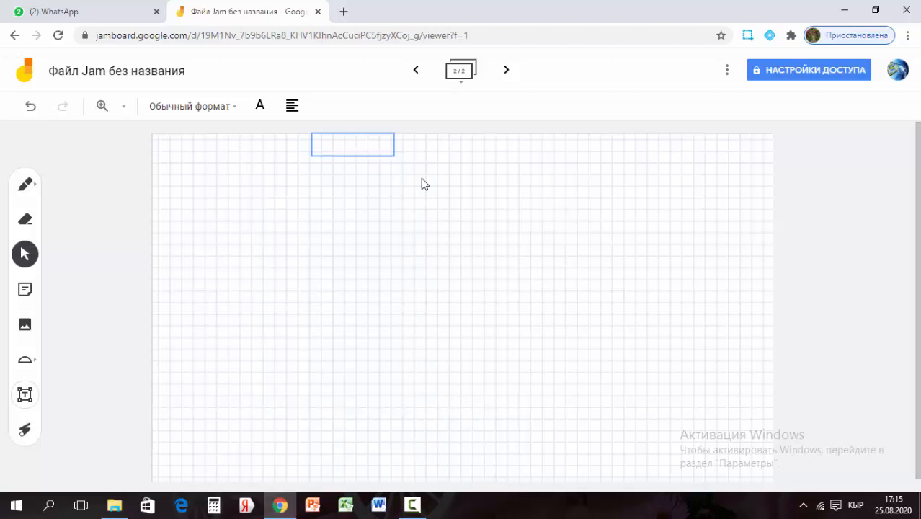
pyautogui.click(267, 112)
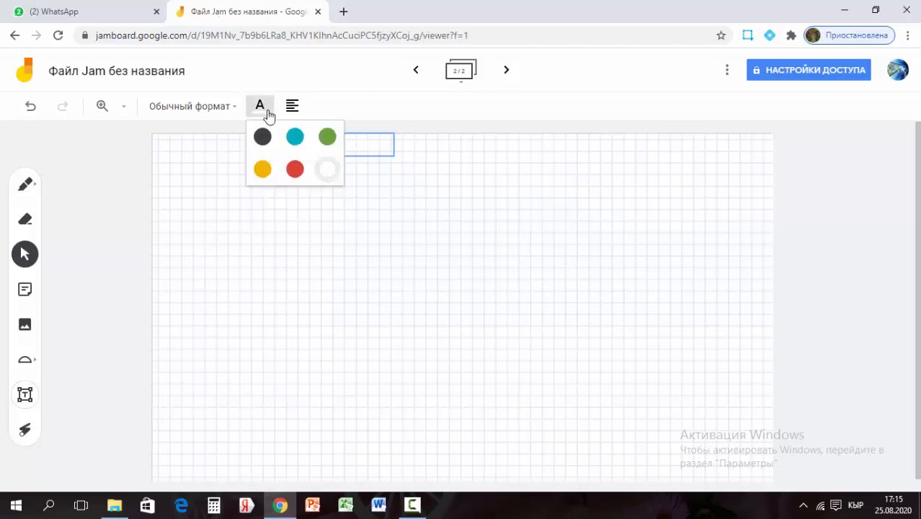
pyautogui.click(295, 136)
pyautogui.click(340, 147)
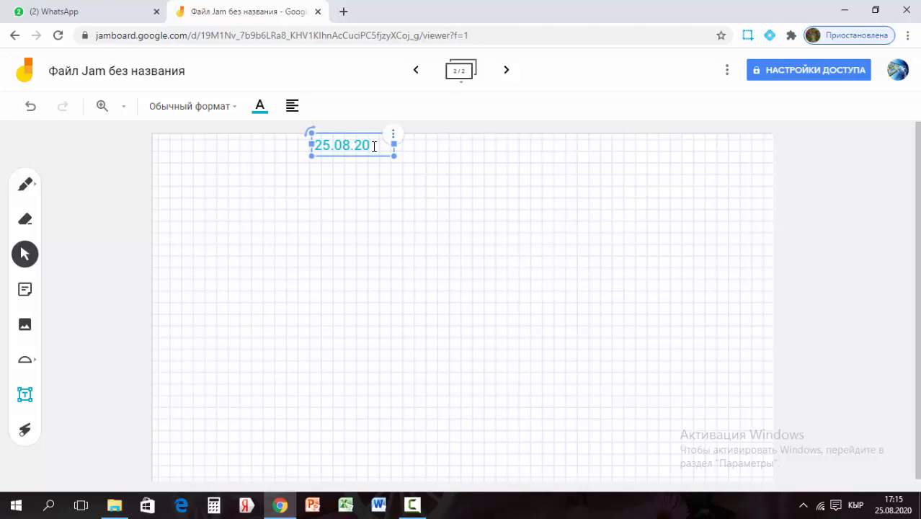
pyautogui.write('ж.')
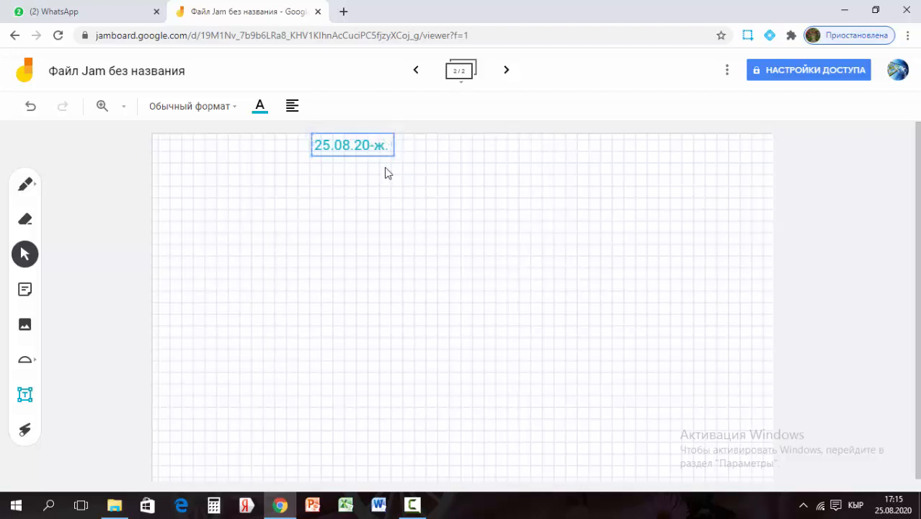
pyautogui.click(382, 190)
pyautogui.click(369, 153)
pyautogui.moveTo(376, 154); pyautogui.dragTo(467, 165)
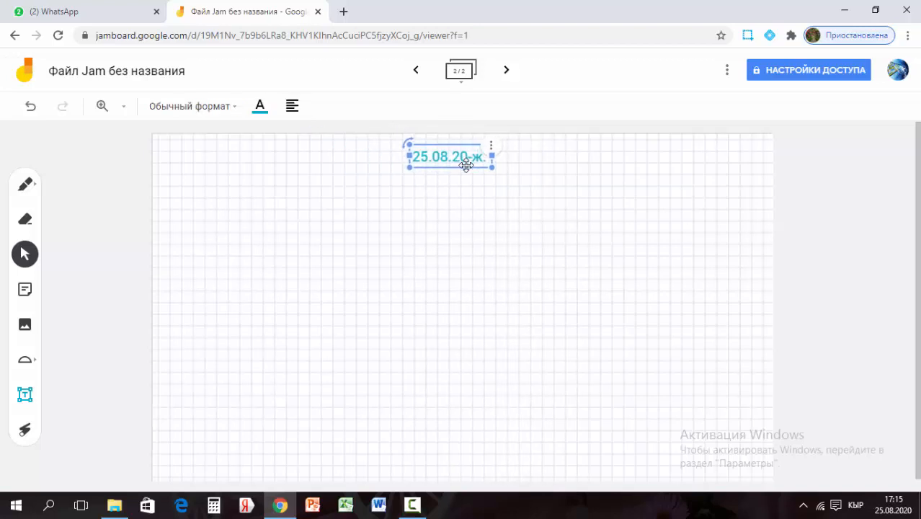
pyautogui.click(511, 182)
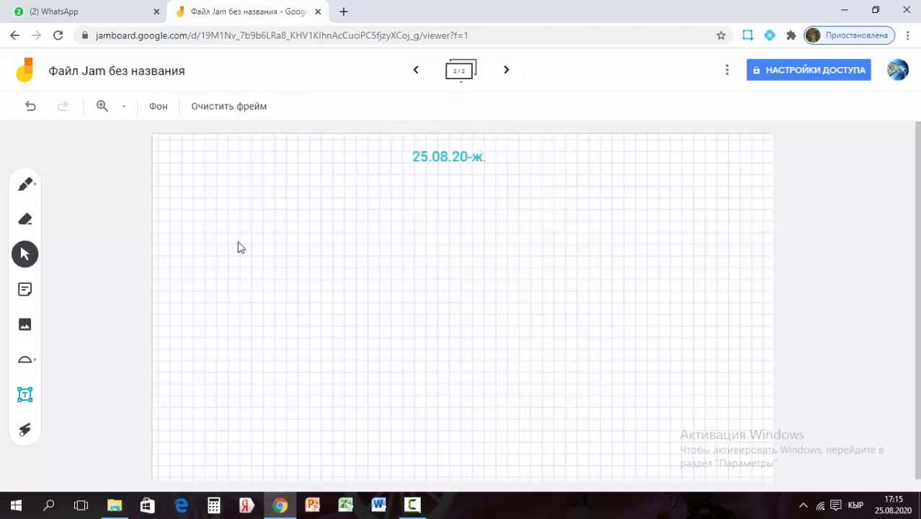
# Add a 'Сабактын темасы:' text box at the left, widened to one line below the date
pyautogui.click(25, 394)
pyautogui.click(167, 177)
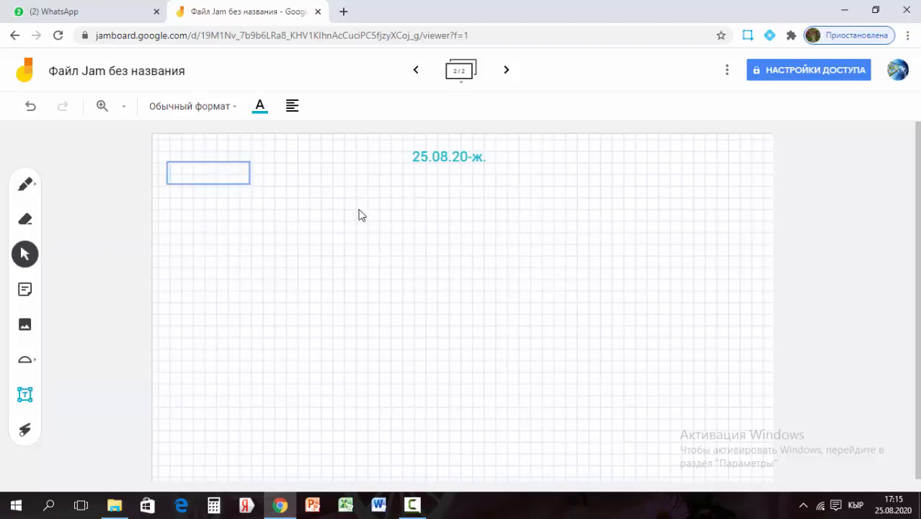
pyautogui.write('Саба')
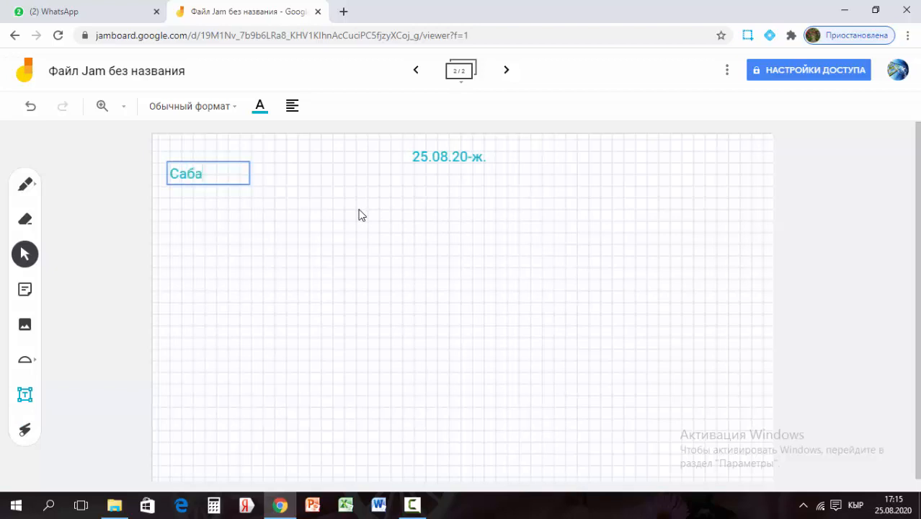
pyautogui.write('ктын тем')
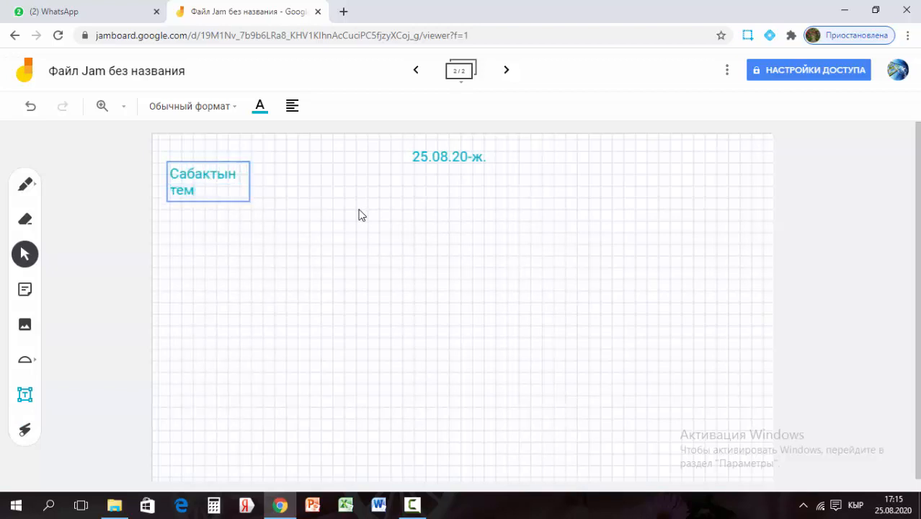
pyautogui.write('асы:')
pyautogui.moveTo(236, 172)
pyautogui.moveTo(249, 180); pyautogui.dragTo(329, 180)
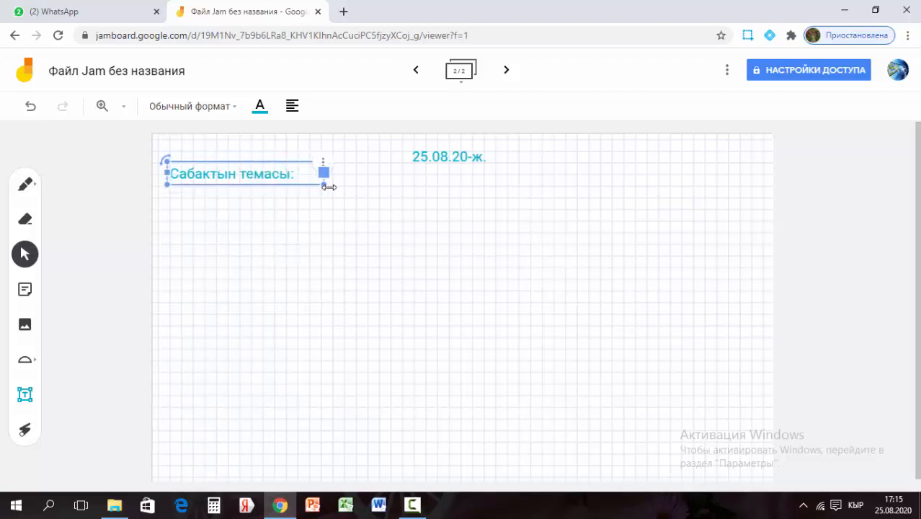
pyautogui.moveTo(255, 162); pyautogui.dragTo(257, 183)
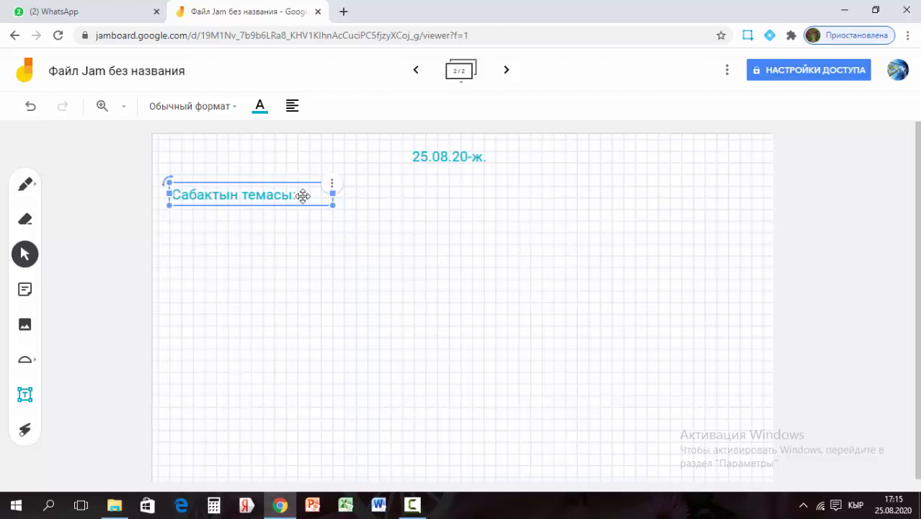
# Colour the 'Сабактын темасы:' heading text green
pyautogui.click(344, 227)
pyautogui.click(259, 108)
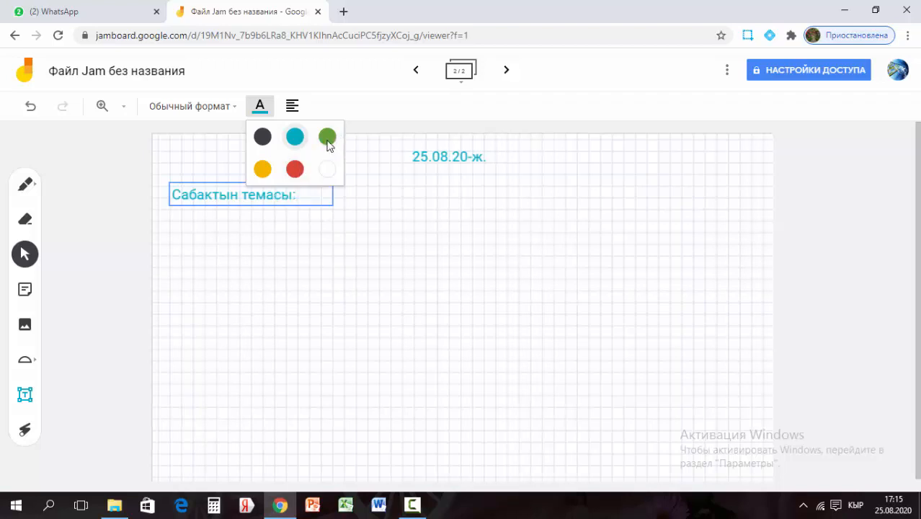
pyautogui.click(325, 139)
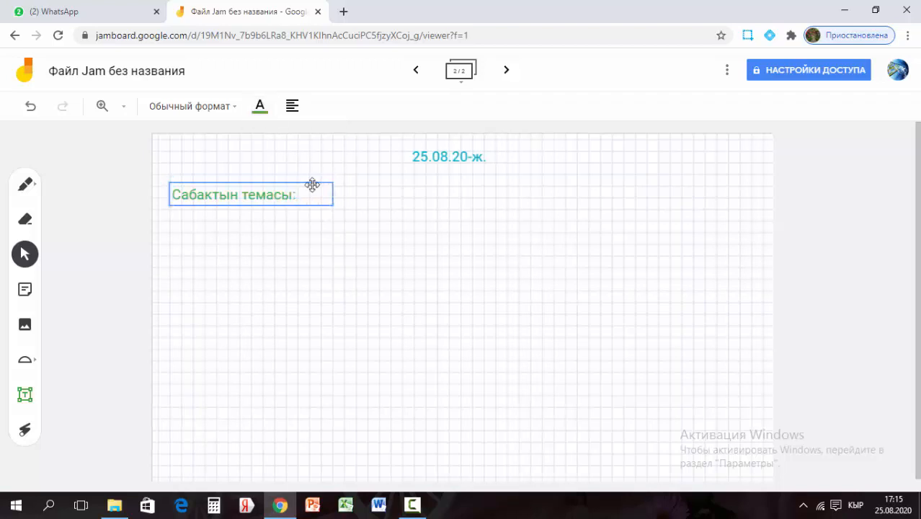
pyautogui.click(351, 201)
pyautogui.click(25, 397)
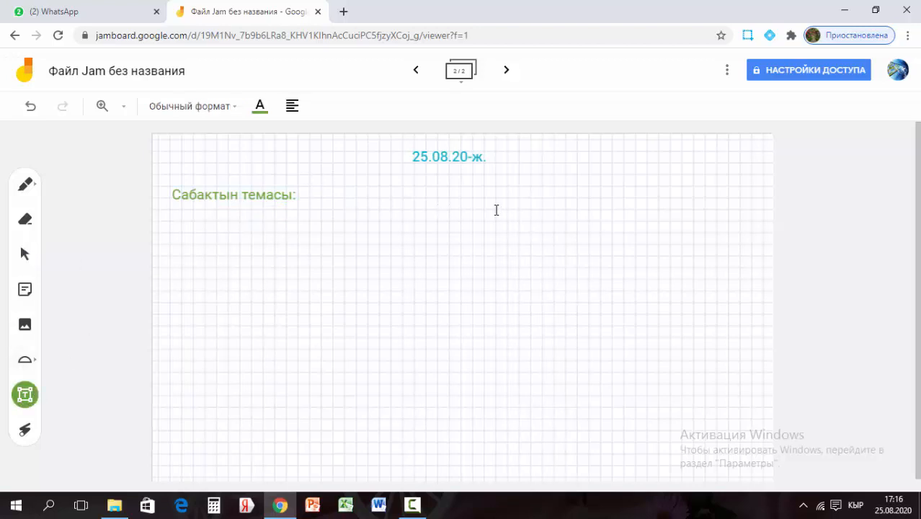
# Create a text box beside the heading and set its text colour to red
pyautogui.moveTo(496, 210); pyautogui.dragTo(495, 210)
pyautogui.moveTo(342, 171); pyautogui.dragTo(347, 181)
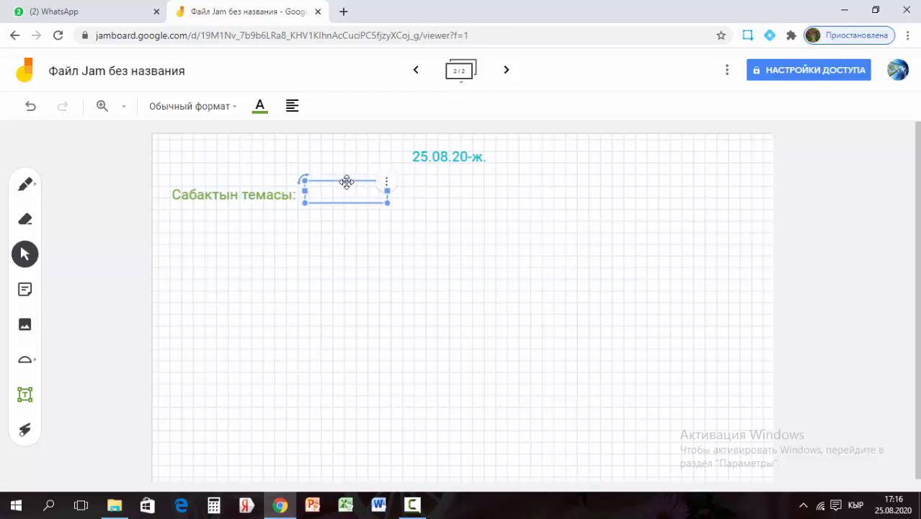
pyautogui.click(261, 108)
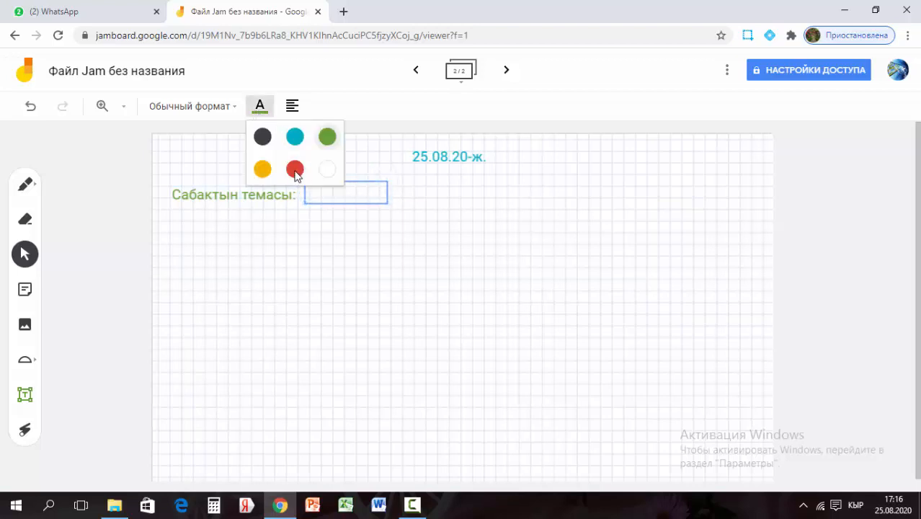
pyautogui.click(295, 170)
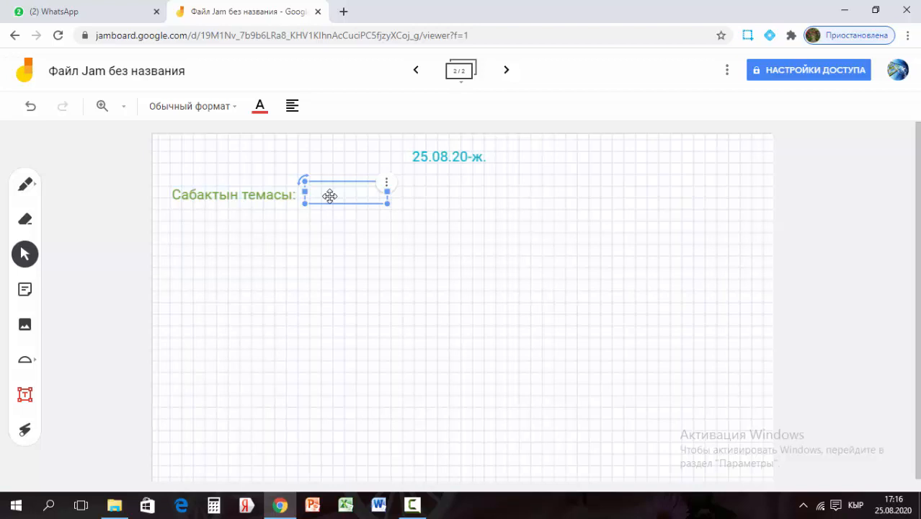
pyautogui.doubleClick(329, 196)
pyautogui.click(258, 115)
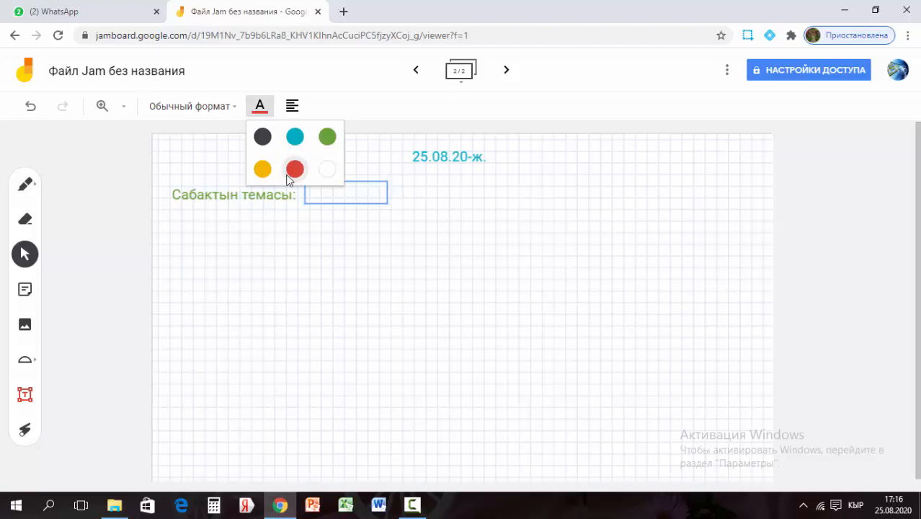
pyautogui.click(295, 169)
# Type 'Интерактивдүү доска менен иштөө' in the box and stretch it onto a single line
pyautogui.click(320, 188)
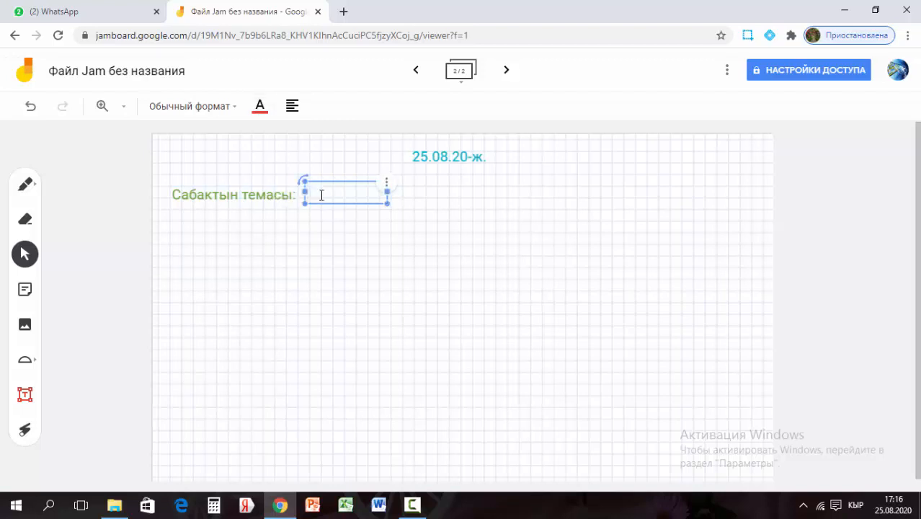
pyautogui.write('Интеракти')
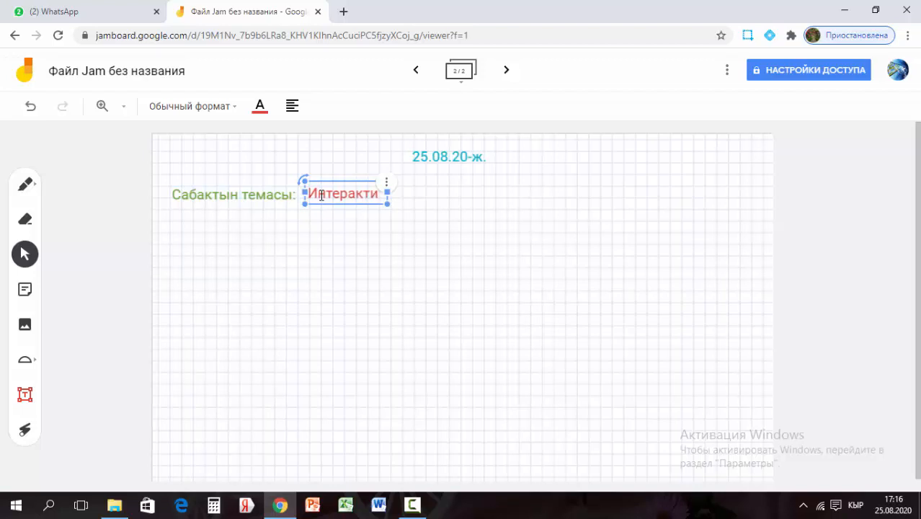
pyautogui.write('вдүү')
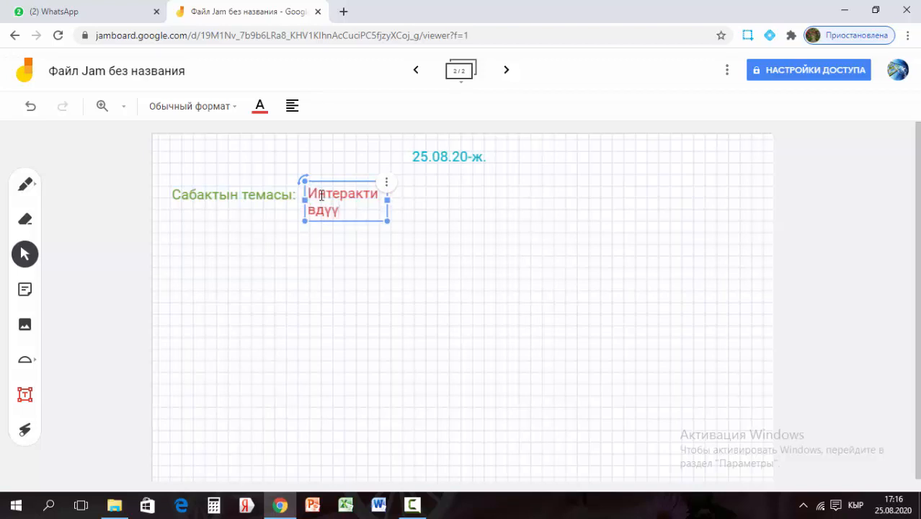
pyautogui.write(' доска менен и')
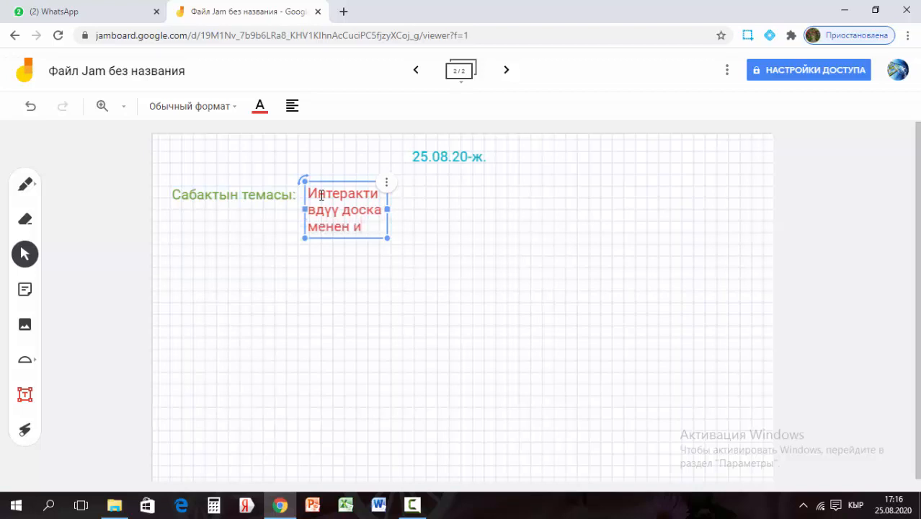
pyautogui.write('штөө')
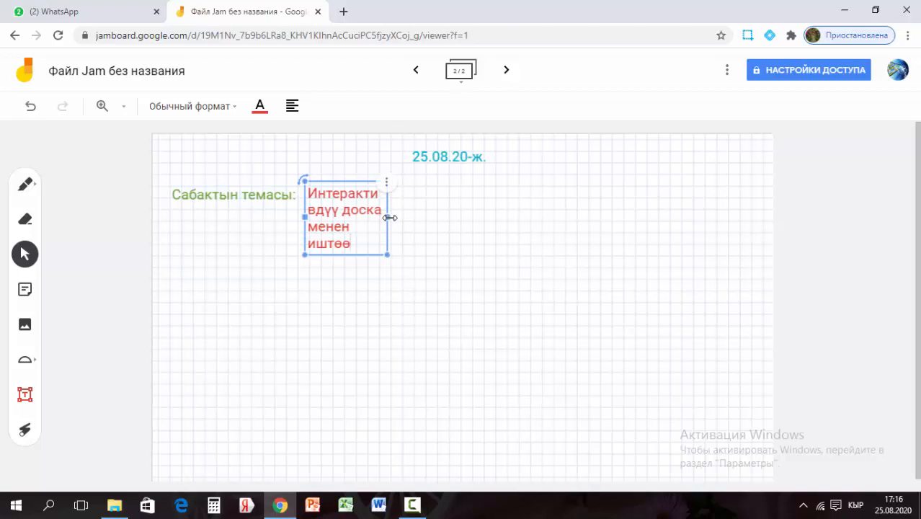
pyautogui.moveTo(387, 216); pyautogui.dragTo(570, 210)
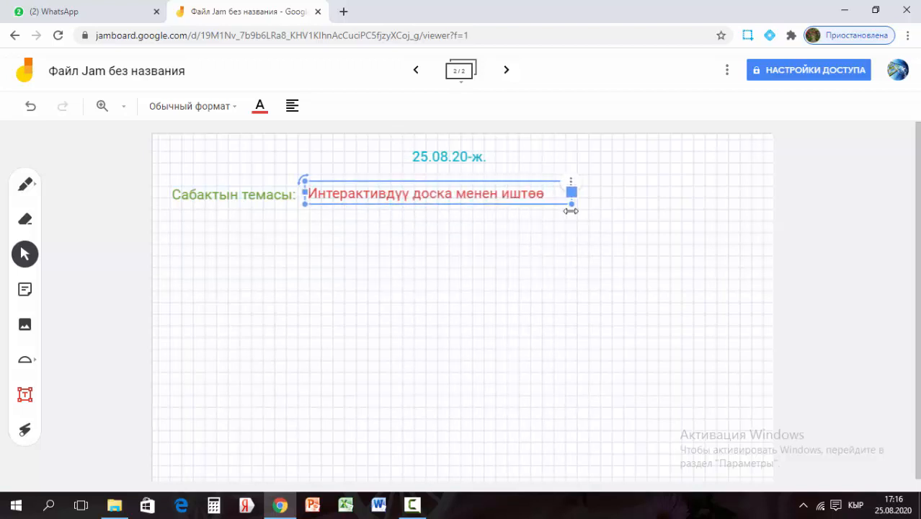
pyautogui.click(546, 244)
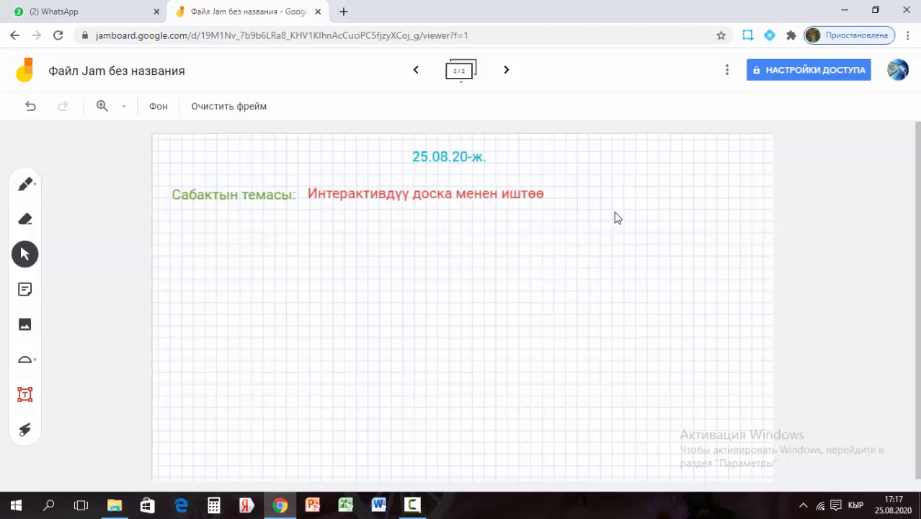
# Rename the board to 'Интерактивдүү доска' via the ⋮ menu's Переименовать option
pyautogui.click(727, 72)
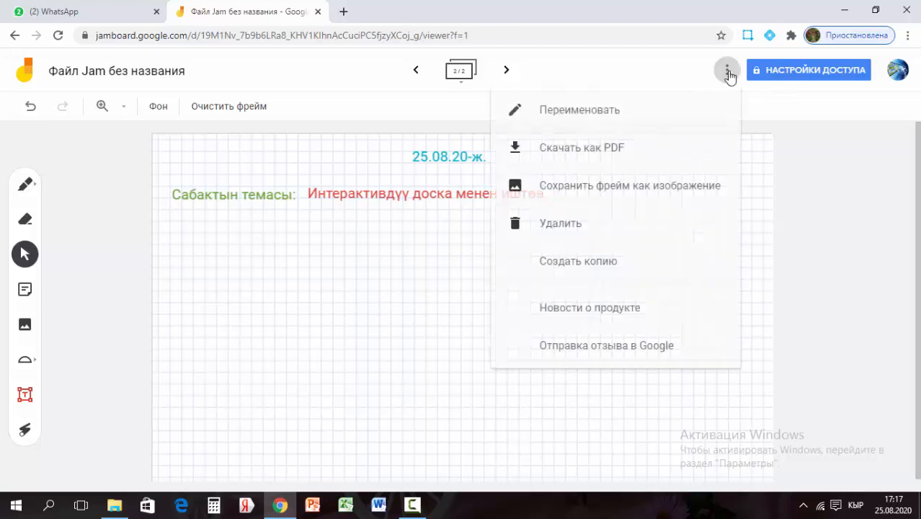
pyautogui.click(573, 116)
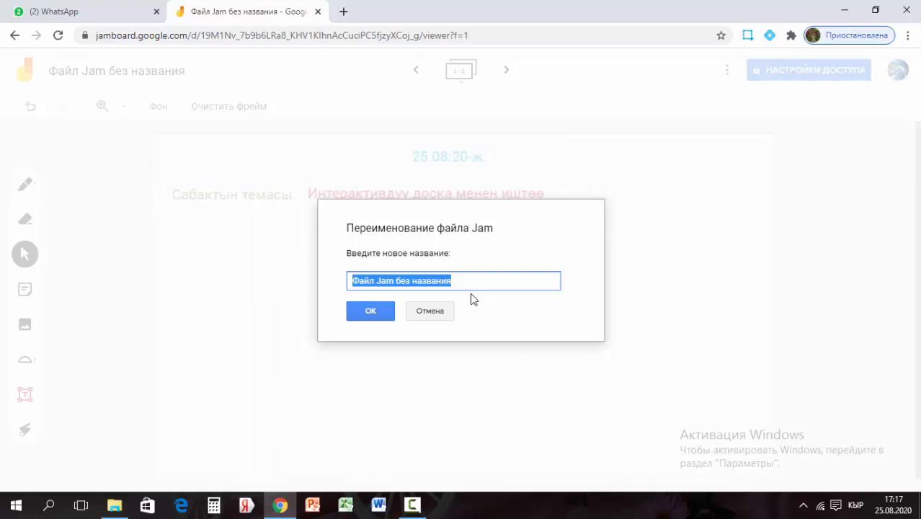
pyautogui.write('И')
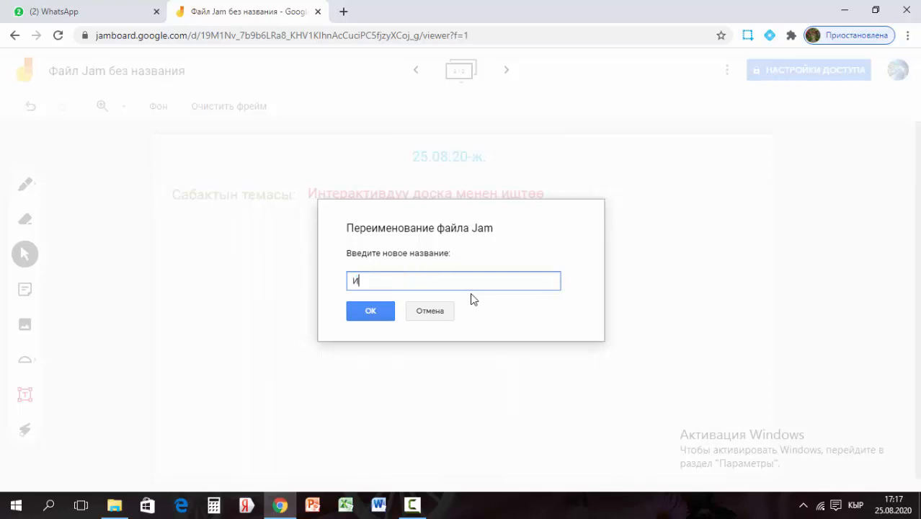
pyautogui.write('нтер')
pyautogui.write('актив')
pyautogui.write('дүү л')
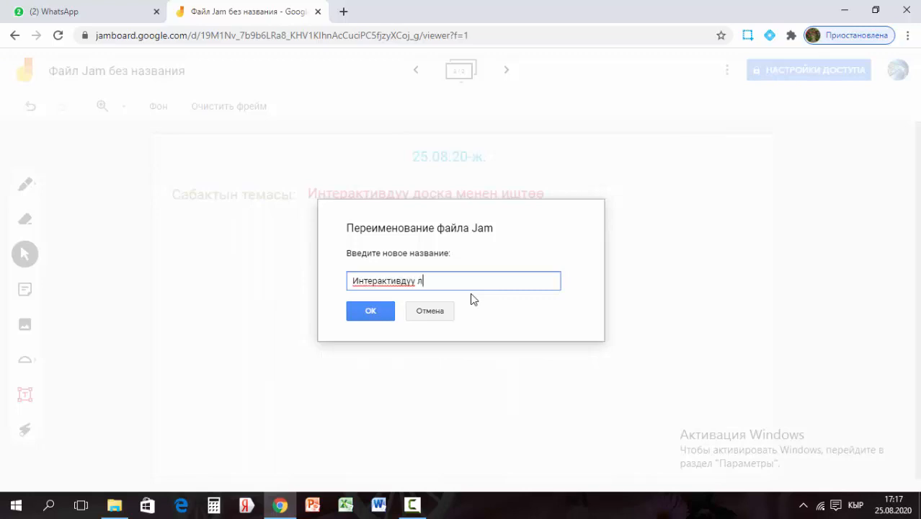
pyautogui.press('BackSpace')
pyautogui.write('доска')
pyautogui.click(382, 312)
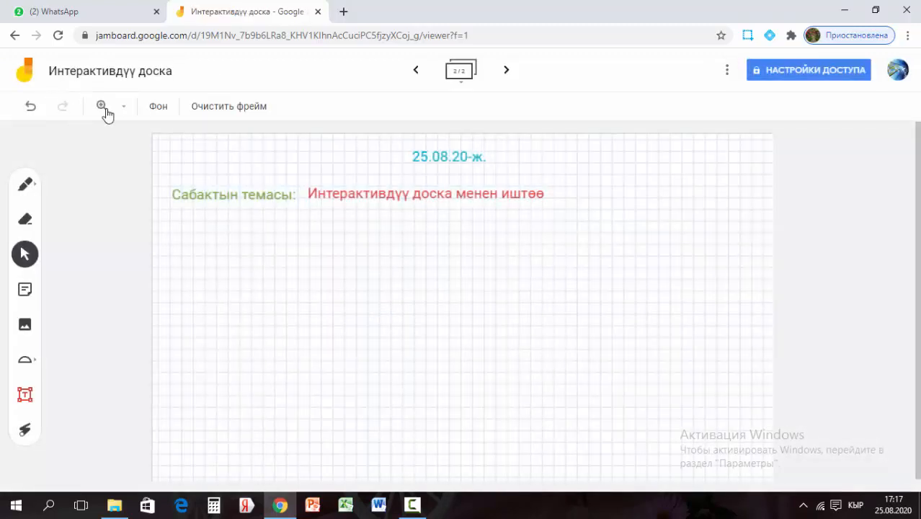
pyautogui.click(726, 70)
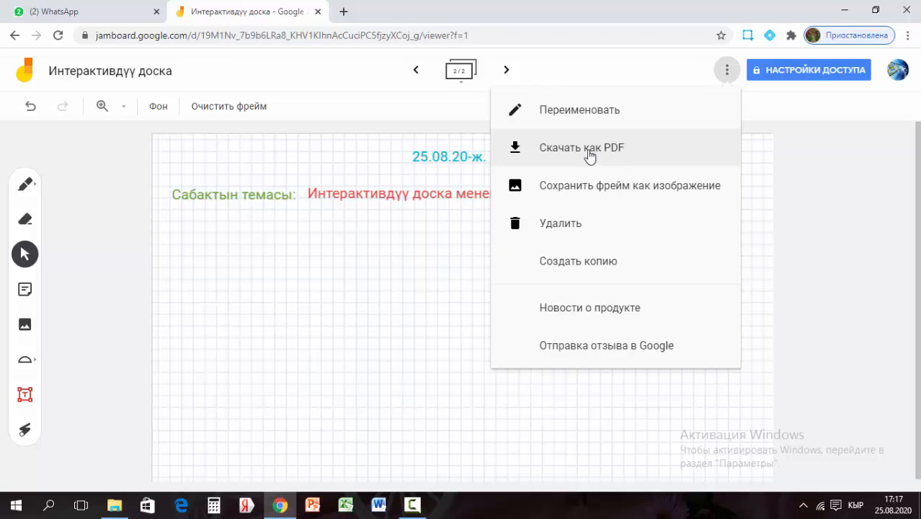
# Download the board as 'Интерактивдүү доска.pdf', scroll through its pages, then close it
pyautogui.click(589, 155)
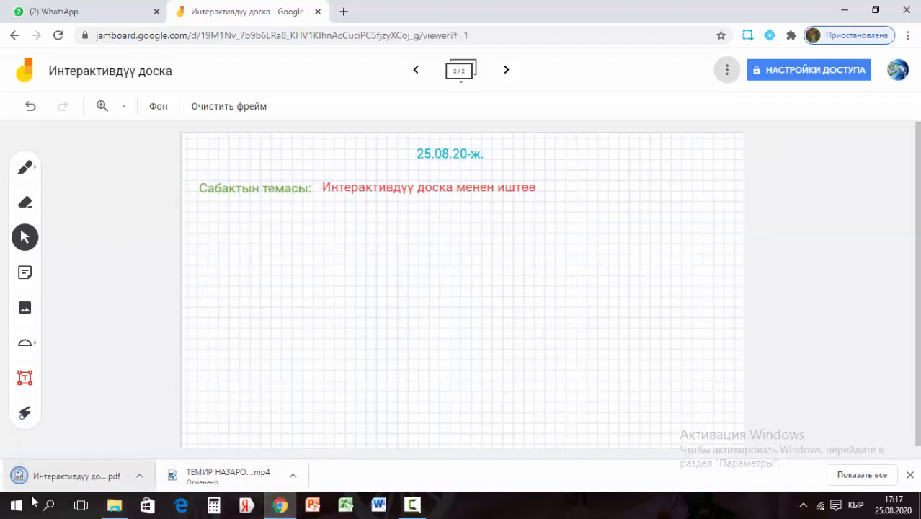
pyautogui.click(72, 478)
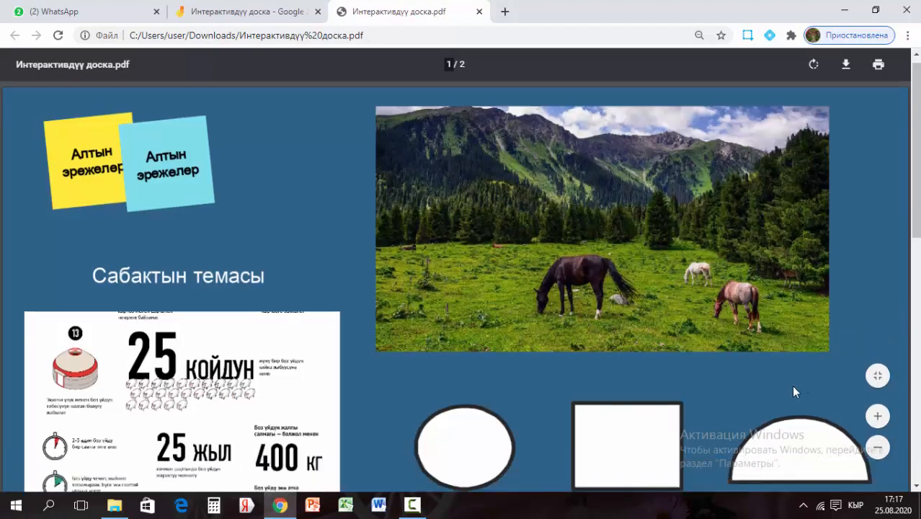
pyautogui.scroll(-3, 791, 386)
pyautogui.scroll(-10, 791, 389)
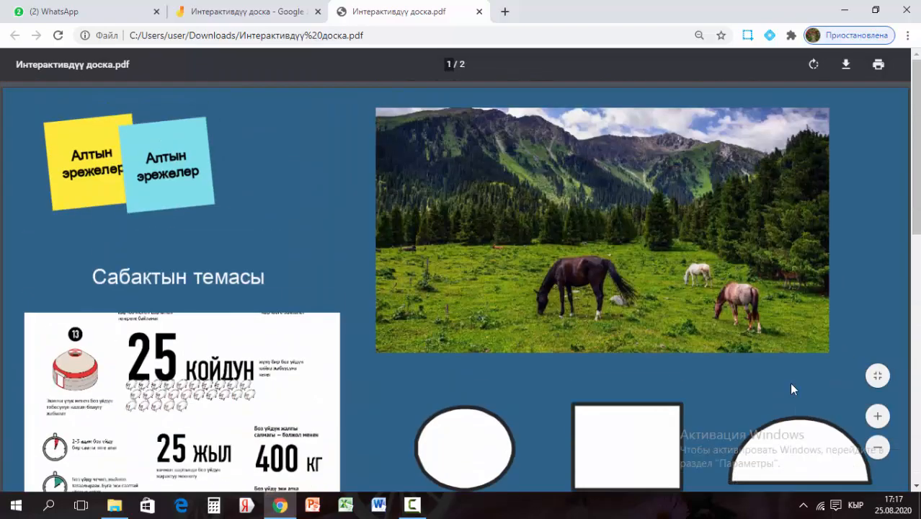
pyautogui.scroll(5, 791, 386)
pyautogui.scroll(-4, 774, 328)
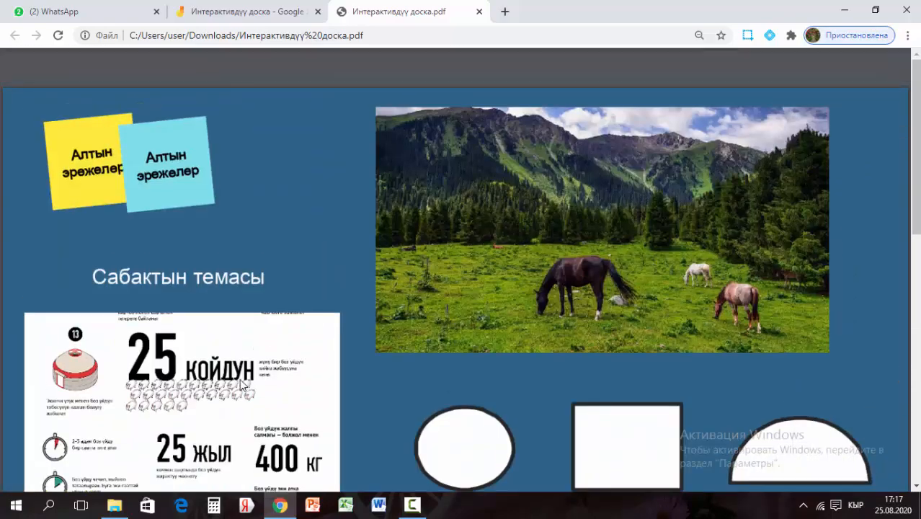
pyautogui.click(478, 11)
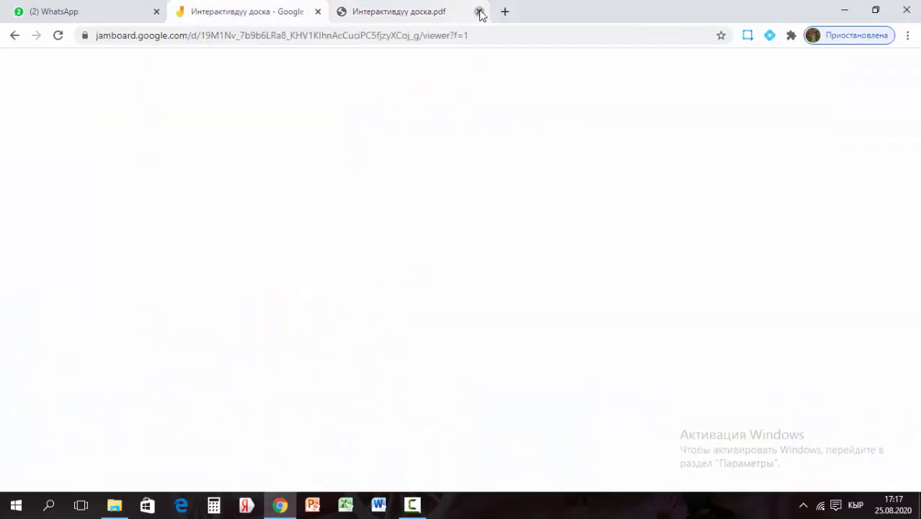
# Save the current frame as an image and view the downloaded PNG in Photos
pyautogui.click(724, 71)
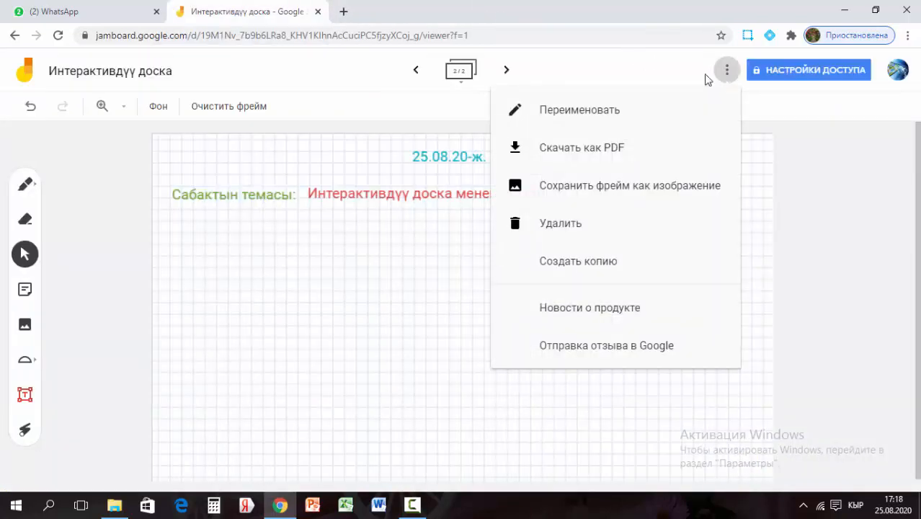
pyautogui.click(661, 189)
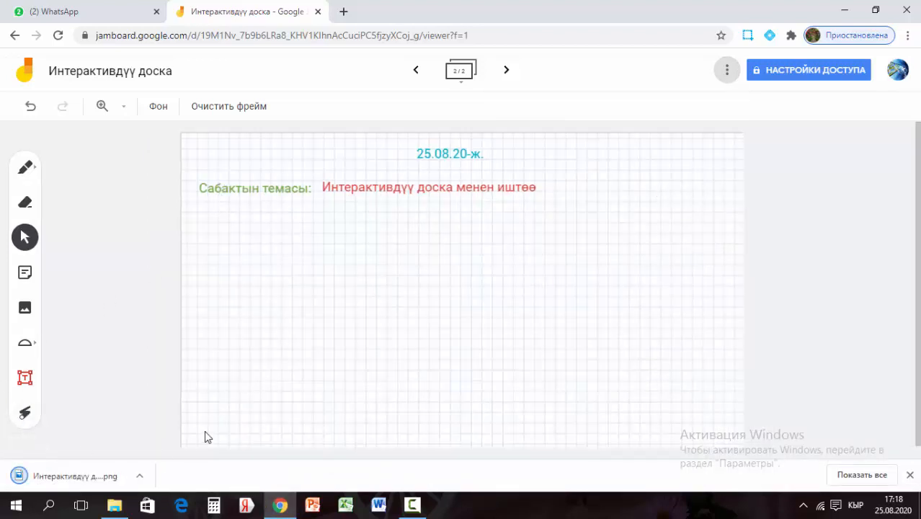
pyautogui.click(139, 476)
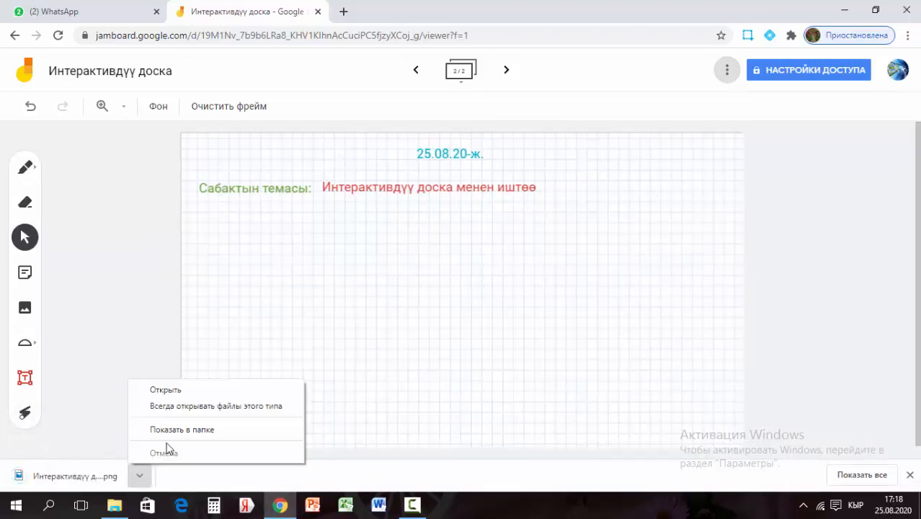
pyautogui.click(188, 393)
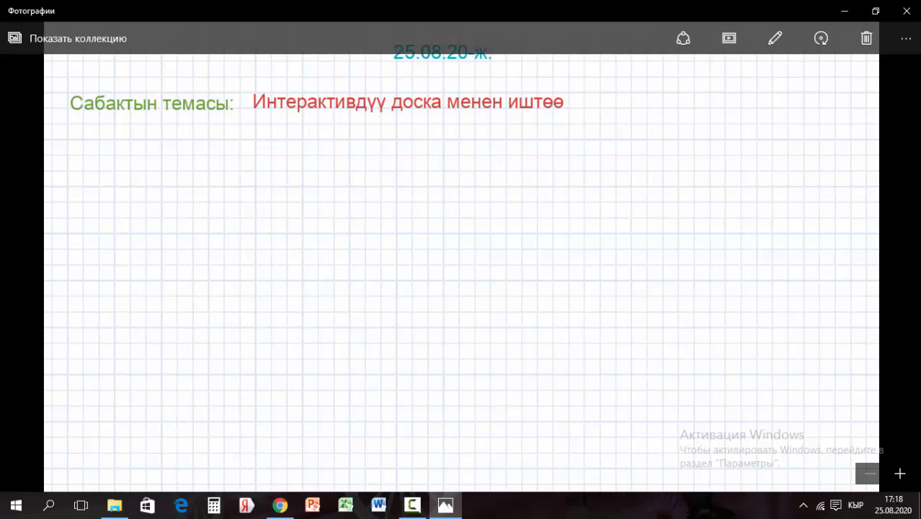
pyautogui.click(907, 10)
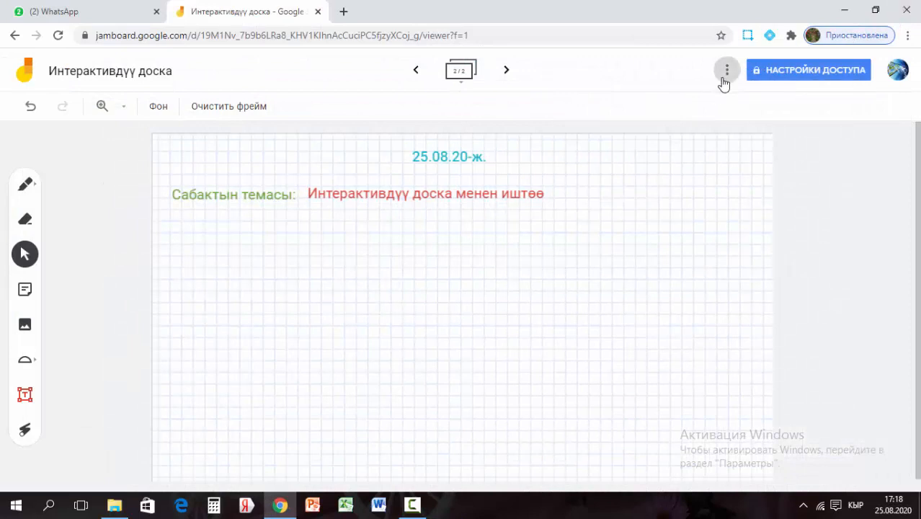
pyautogui.click(722, 76)
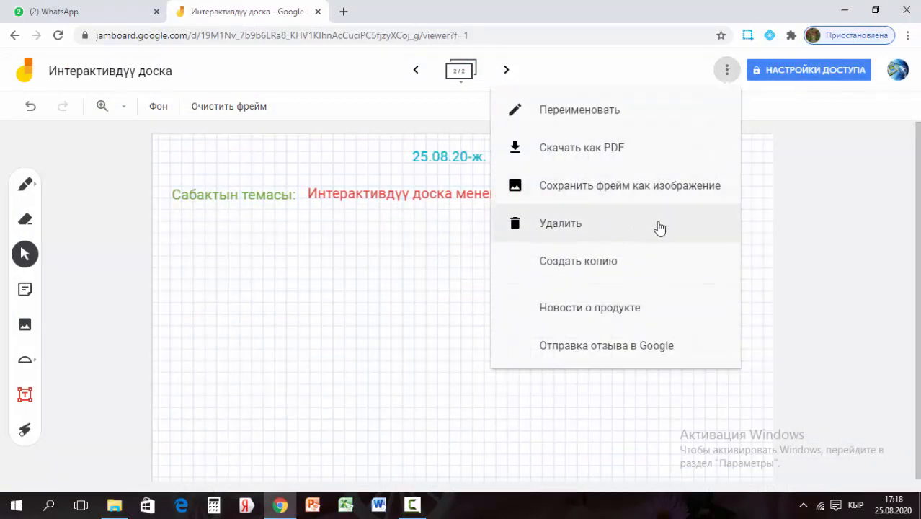
pyautogui.click(761, 230)
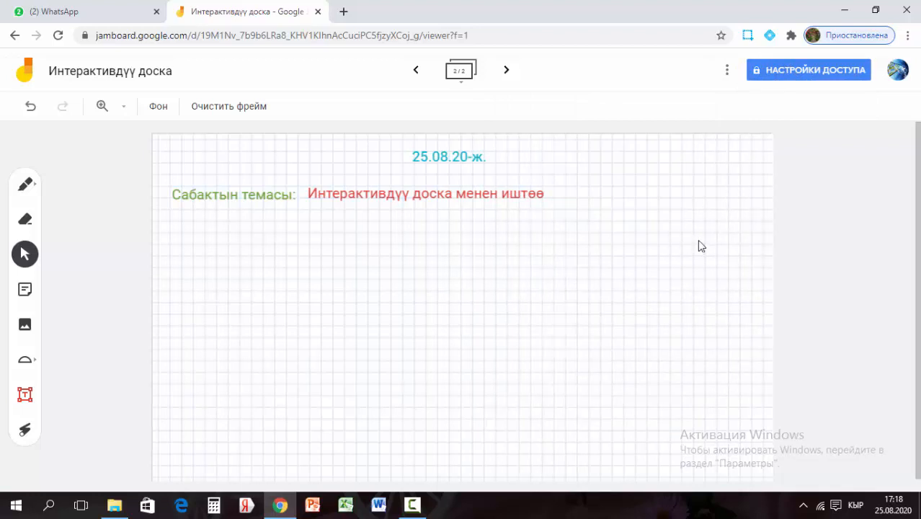
# Invite a suggested contact to the board with Редактор access and send the invitation
pyautogui.click(788, 70)
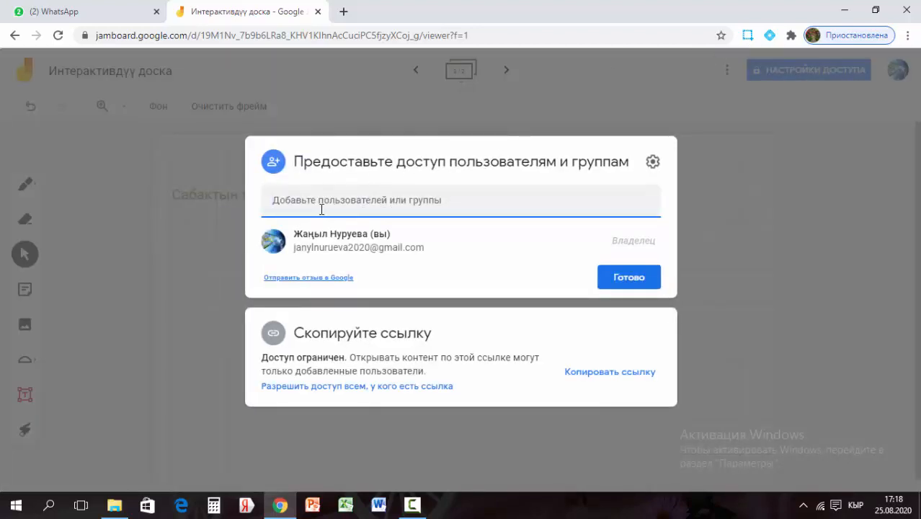
pyautogui.click(290, 204)
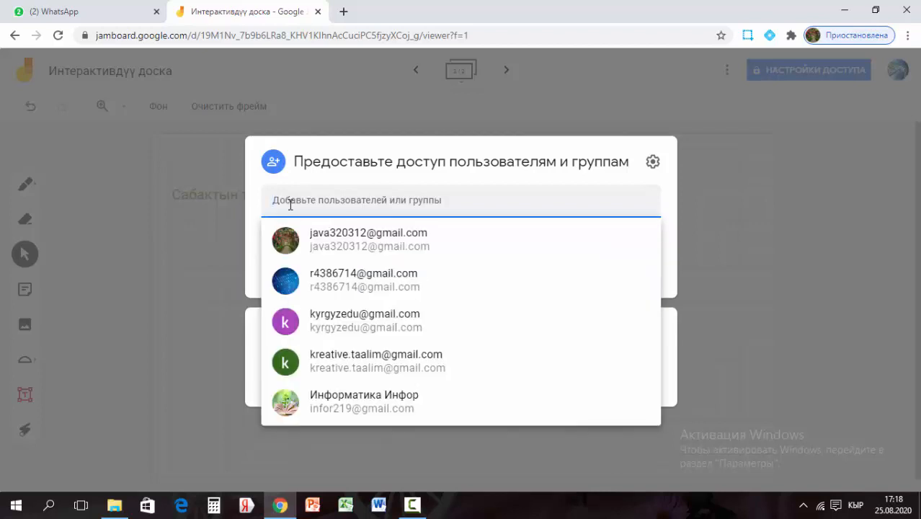
pyautogui.click(342, 242)
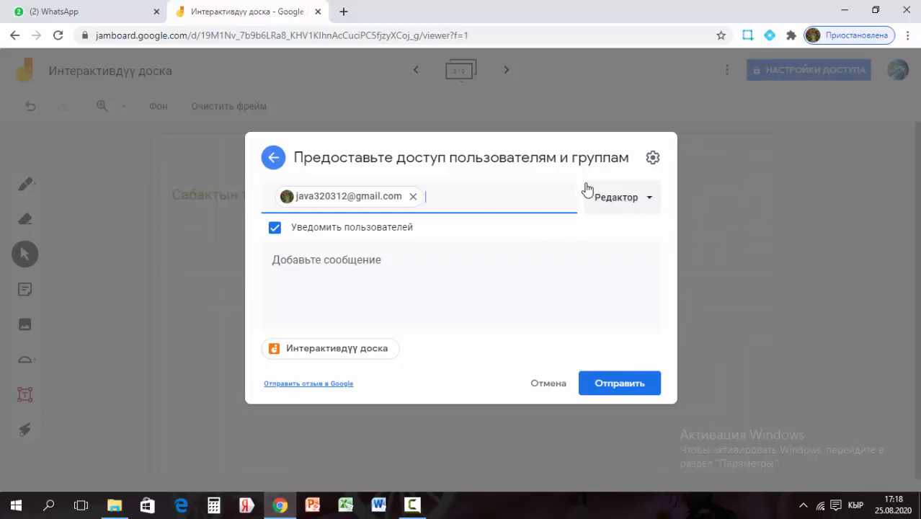
pyautogui.click(650, 202)
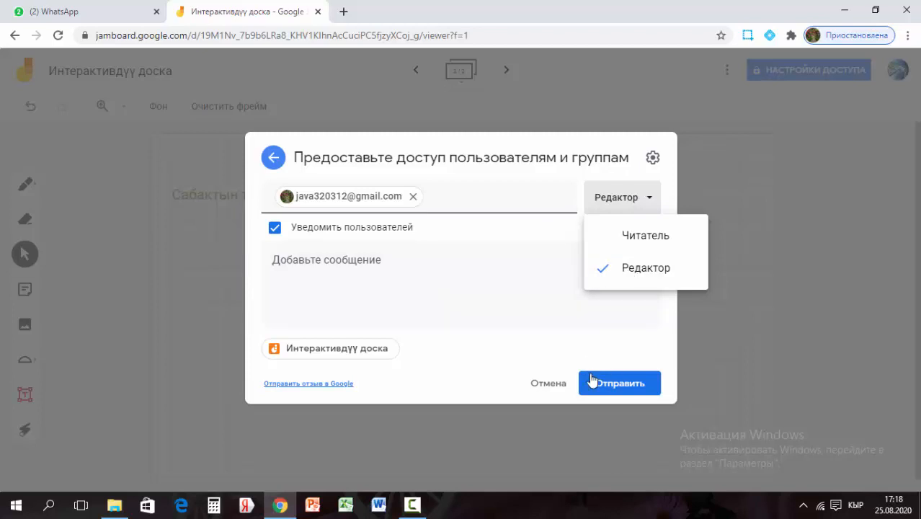
pyautogui.click(612, 386)
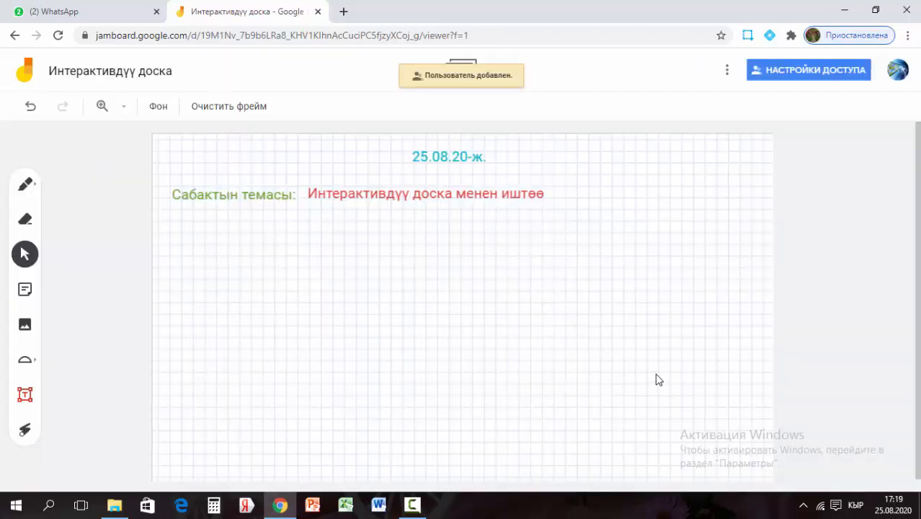
# Give anyone with the link view-only access, copy the board link, and close sharing
pyautogui.click(770, 73)
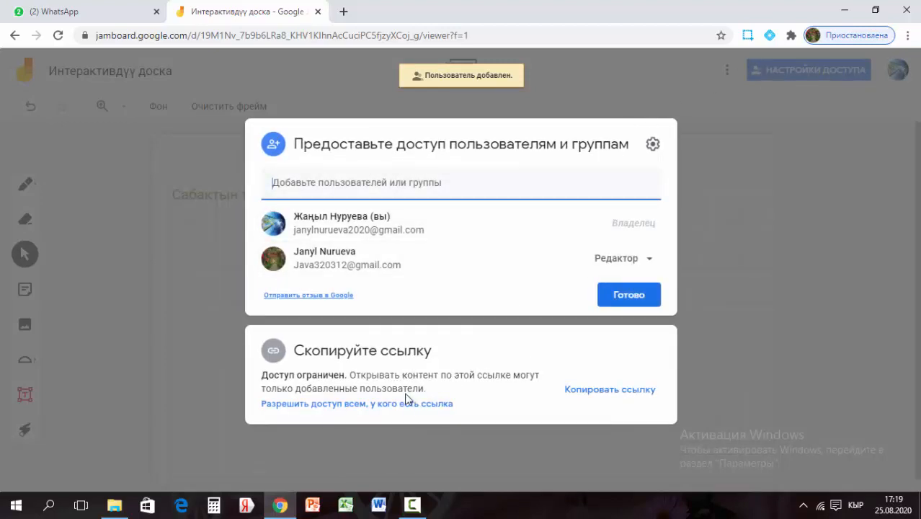
pyautogui.click(581, 392)
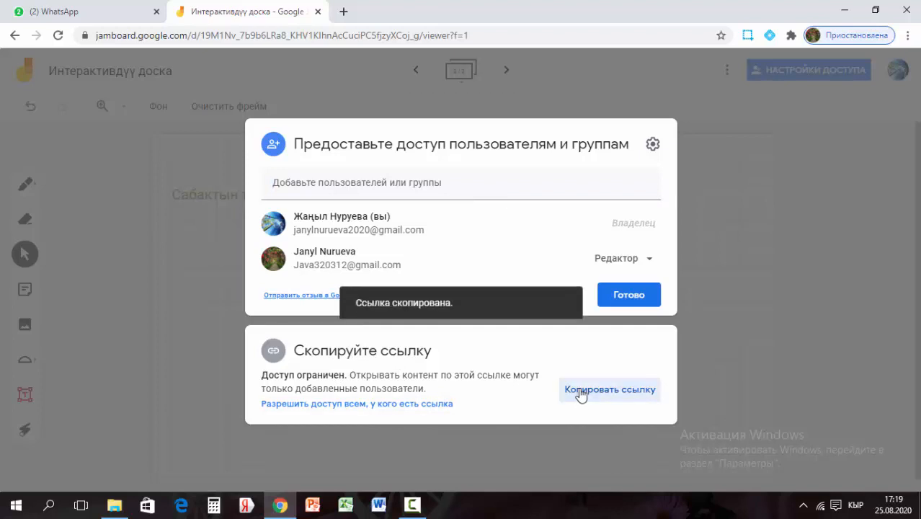
pyautogui.click(360, 408)
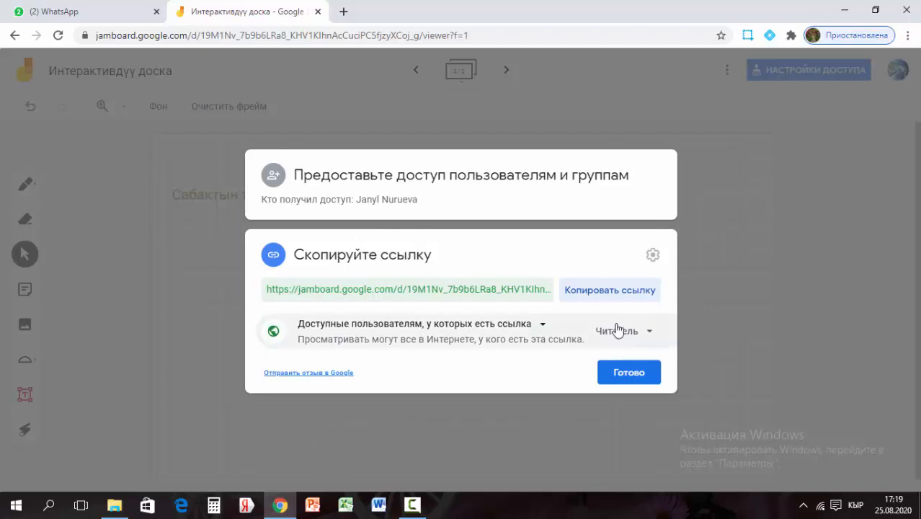
pyautogui.click(649, 336)
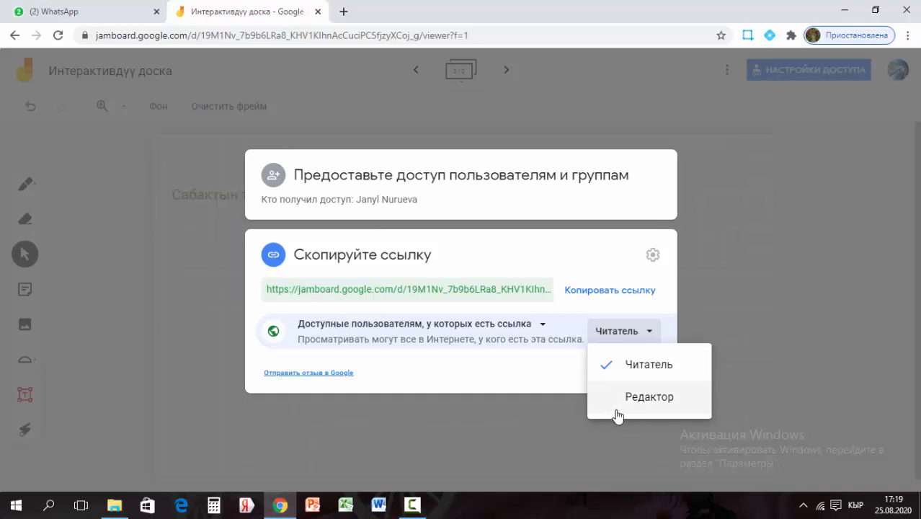
pyautogui.click(565, 375)
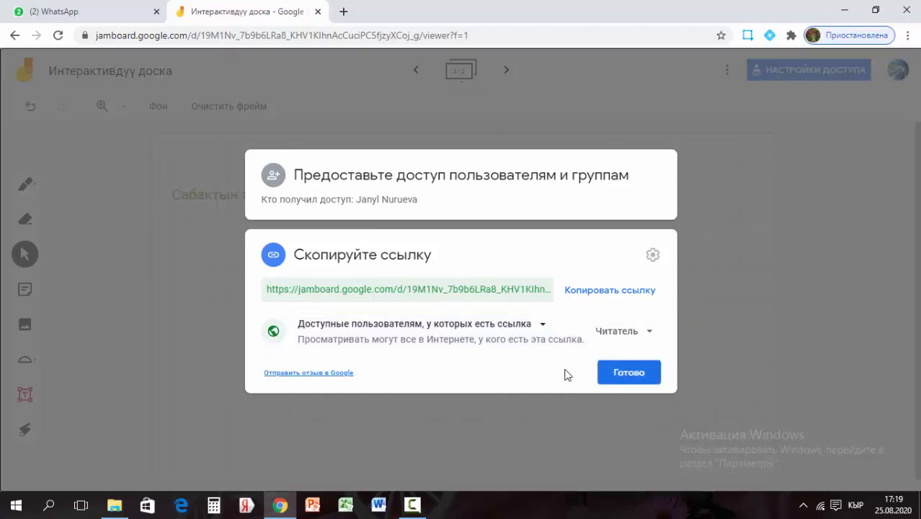
pyautogui.click(577, 293)
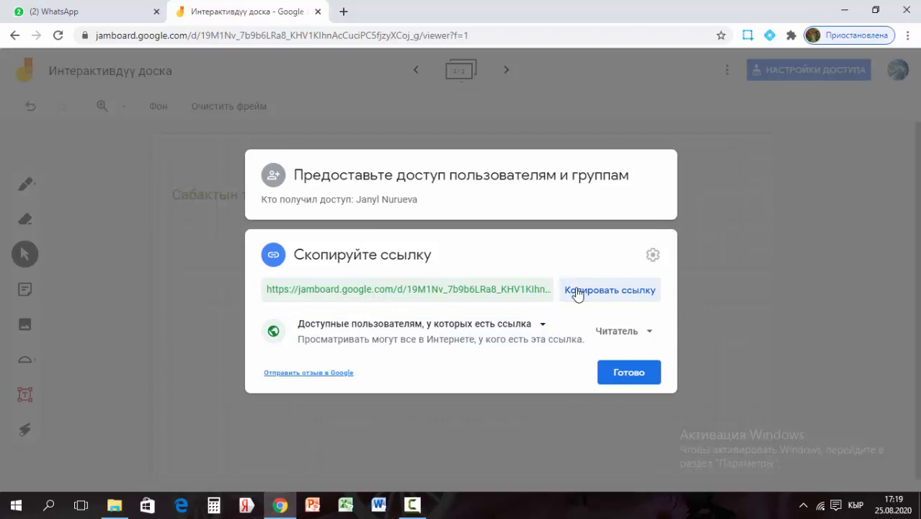
pyautogui.click(626, 379)
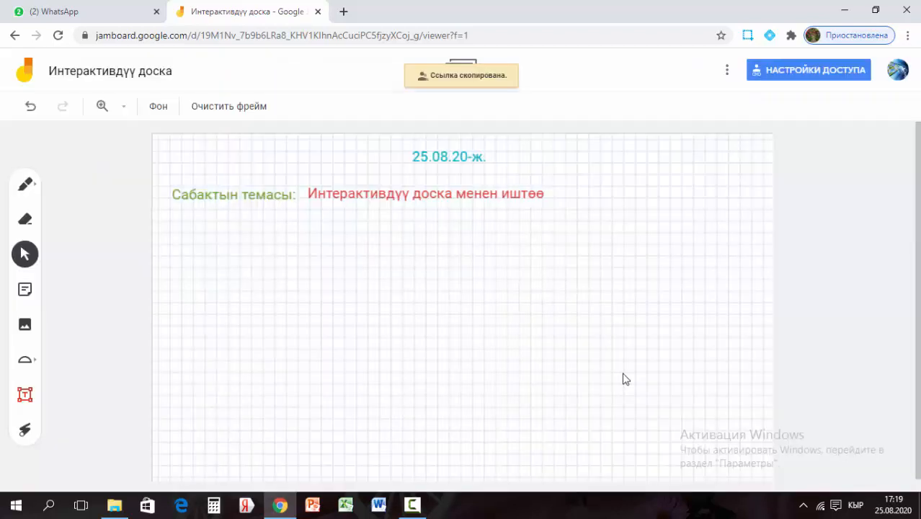
# Paste the copied board link into the WhatsApp 'Фото' chat and send it
pyautogui.click(129, 14)
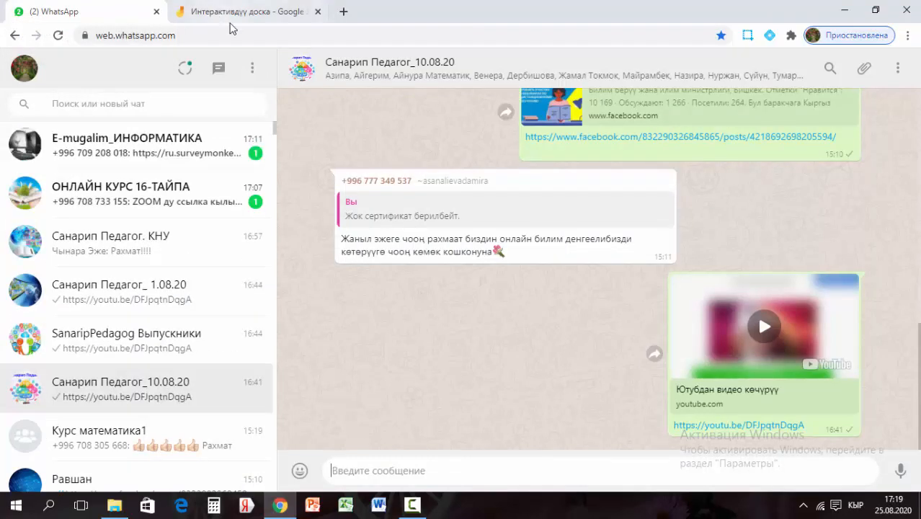
pyautogui.scroll(-6, 231, 401)
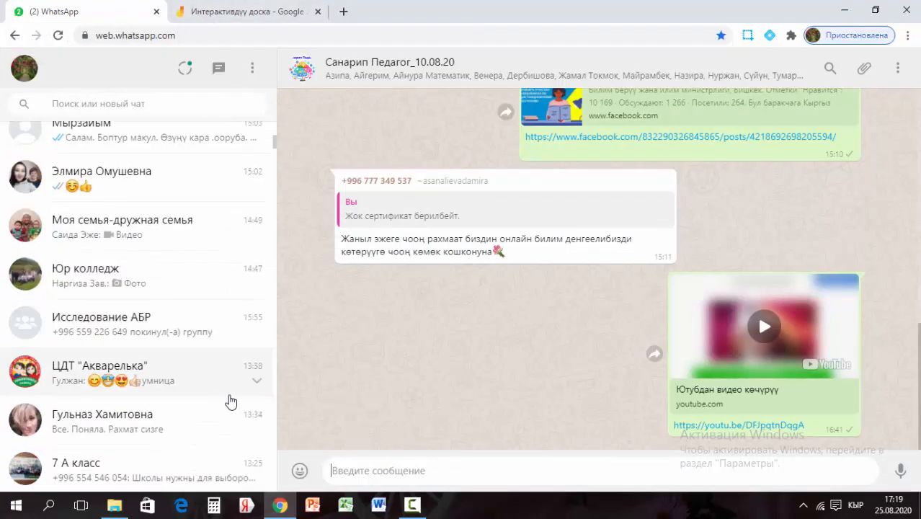
pyautogui.scroll(-5, 230, 400)
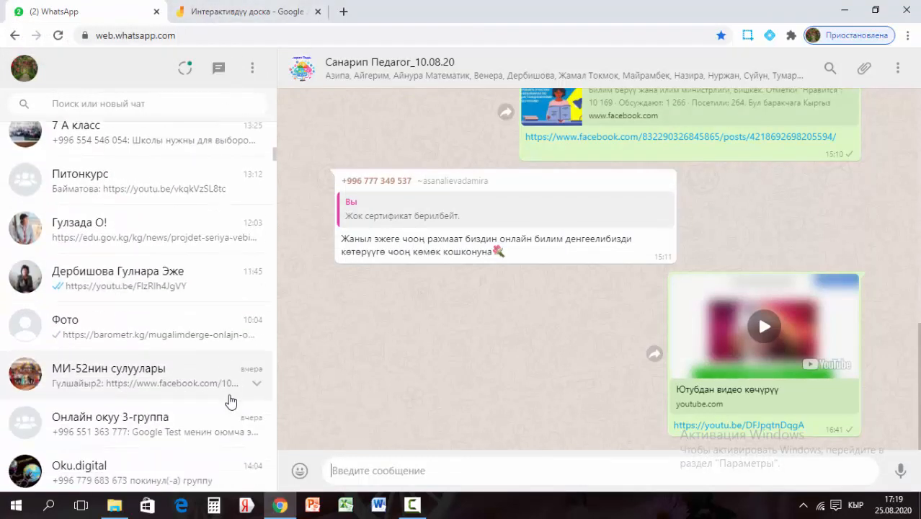
pyautogui.click(199, 322)
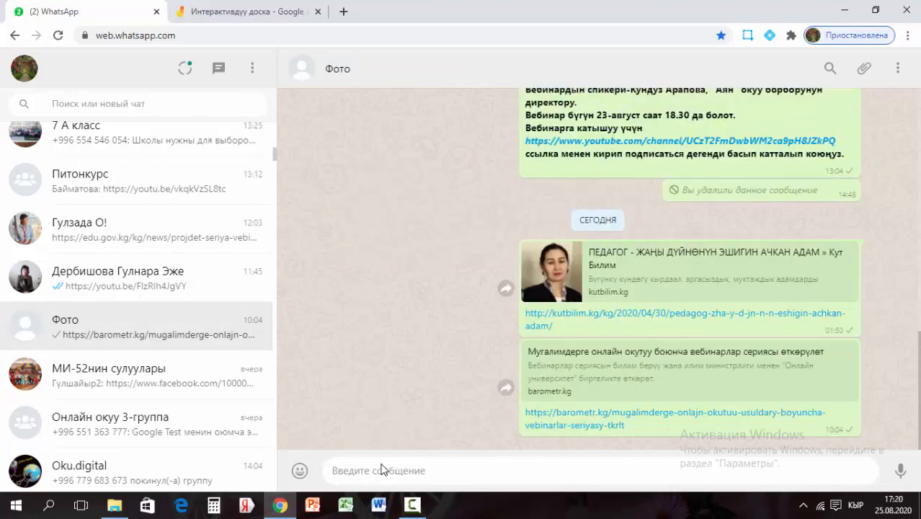
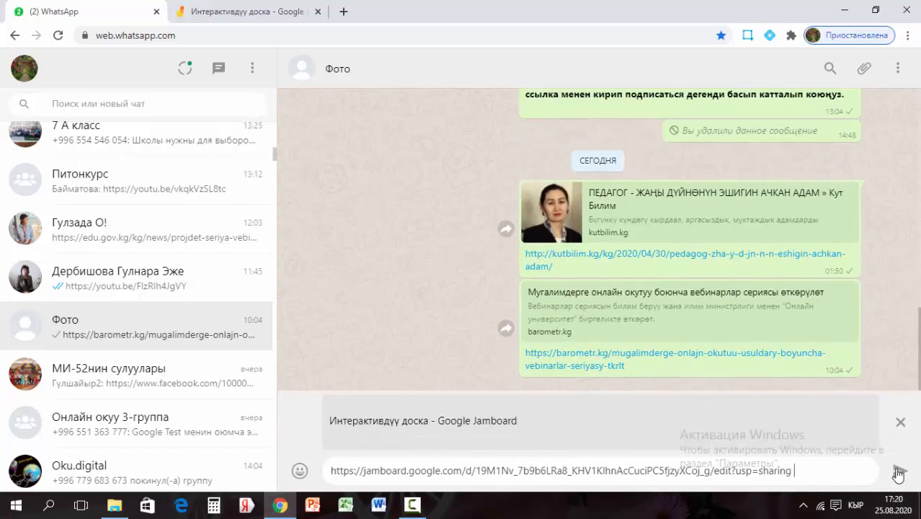
pyautogui.click(898, 472)
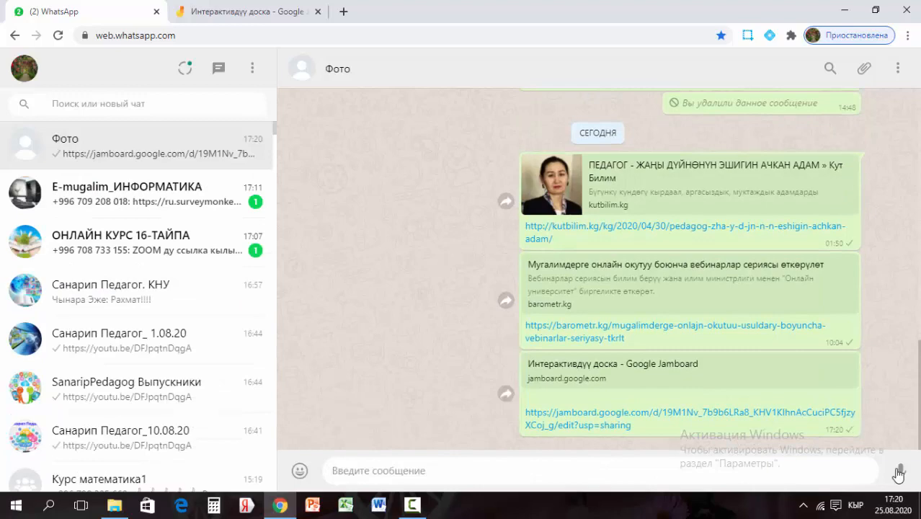
pyautogui.click(227, 12)
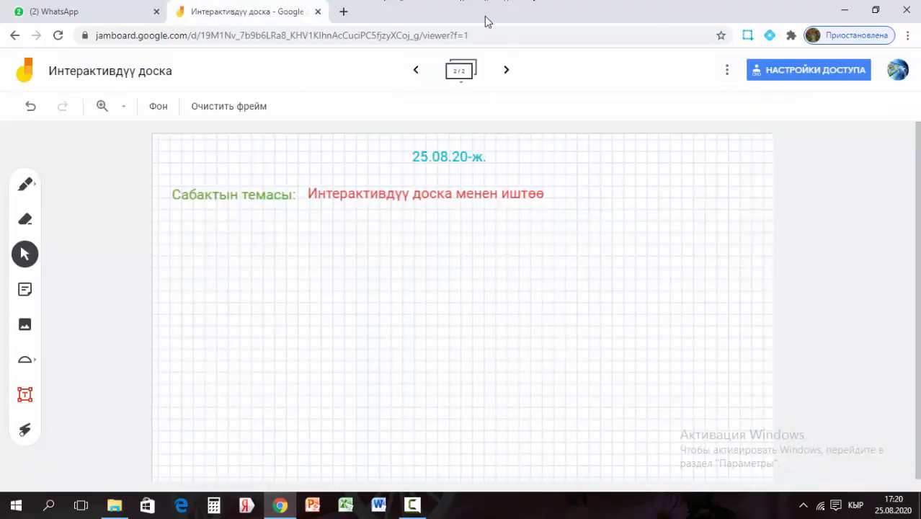
# Sign out of the current Google account from a new Chrome tab
pyautogui.click(343, 11)
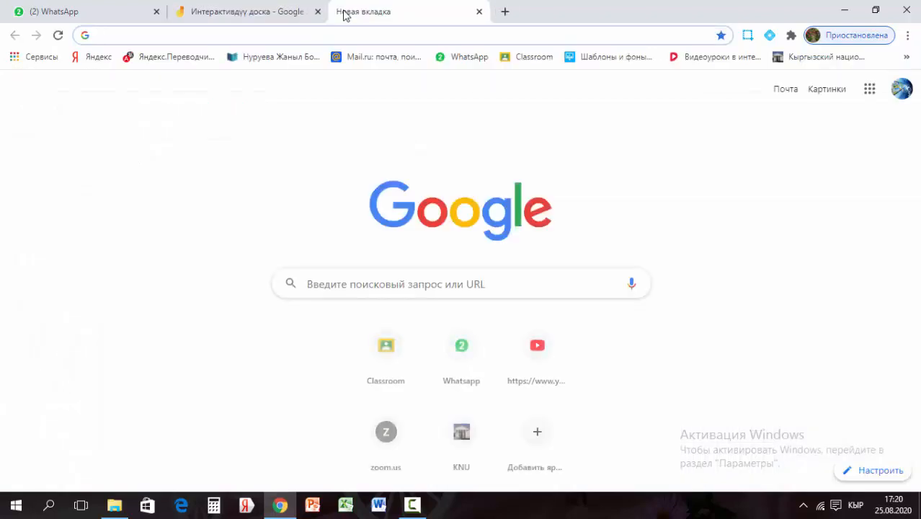
pyautogui.click(901, 88)
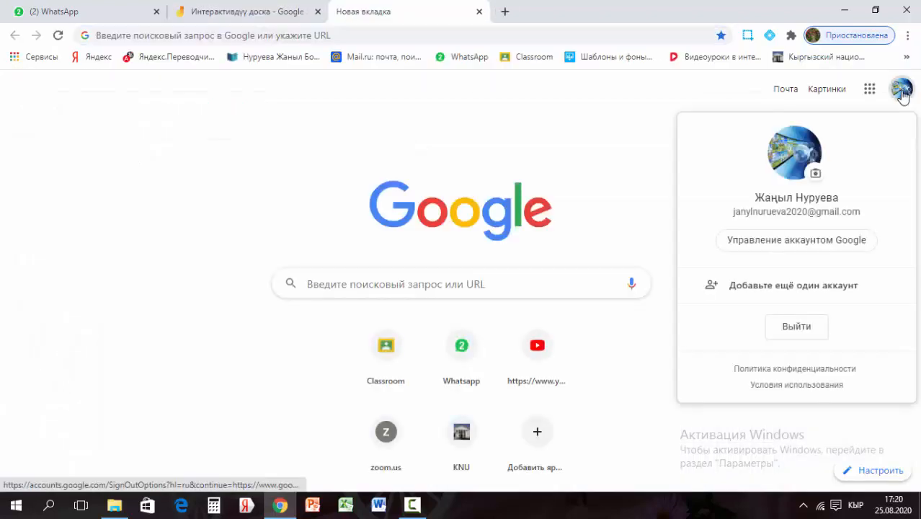
pyautogui.click(814, 329)
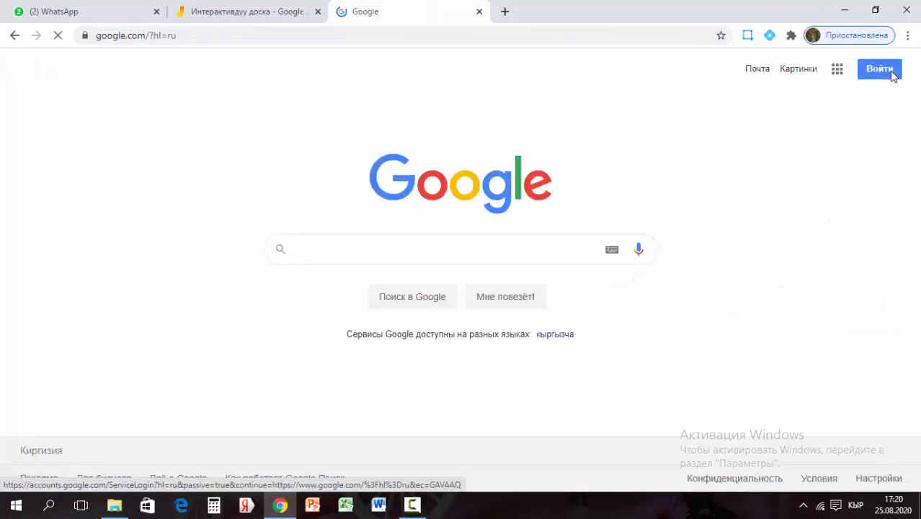
# Sign in with the collaborator's saved Google account and its password
pyautogui.click(891, 75)
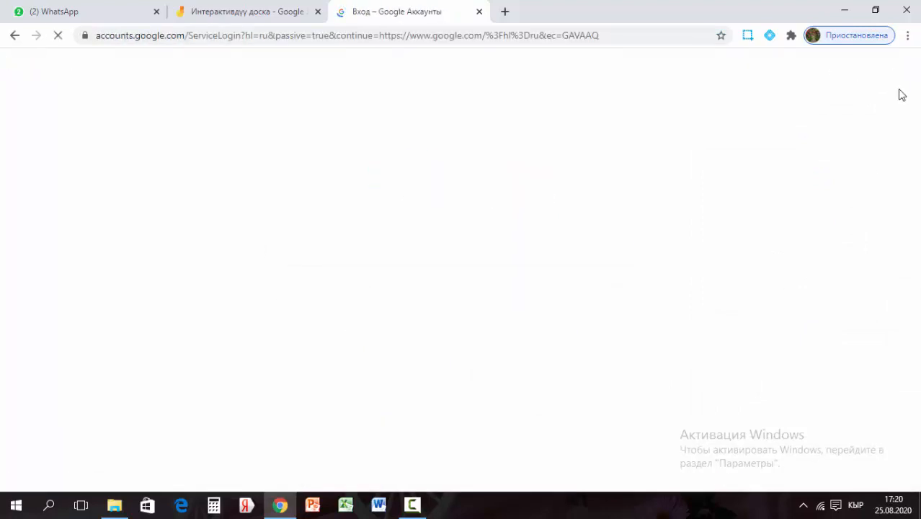
pyautogui.click(409, 220)
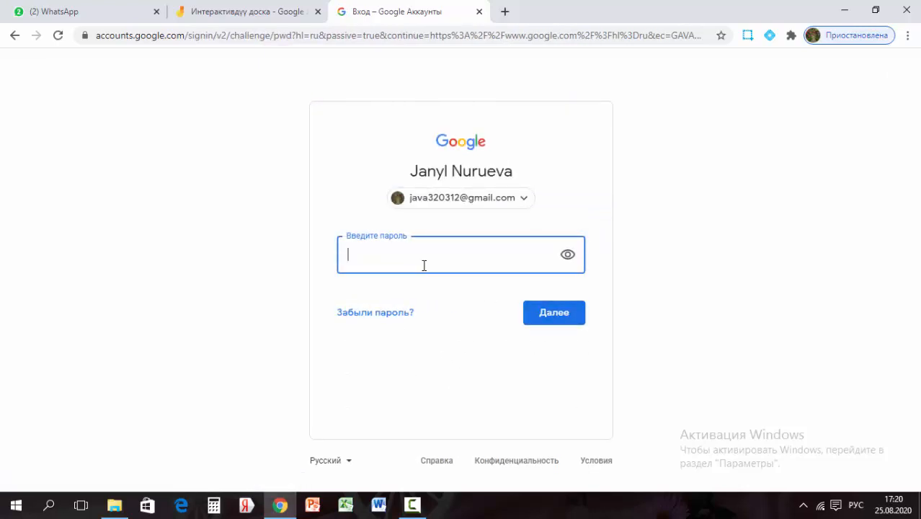
pyautogui.press('alt')
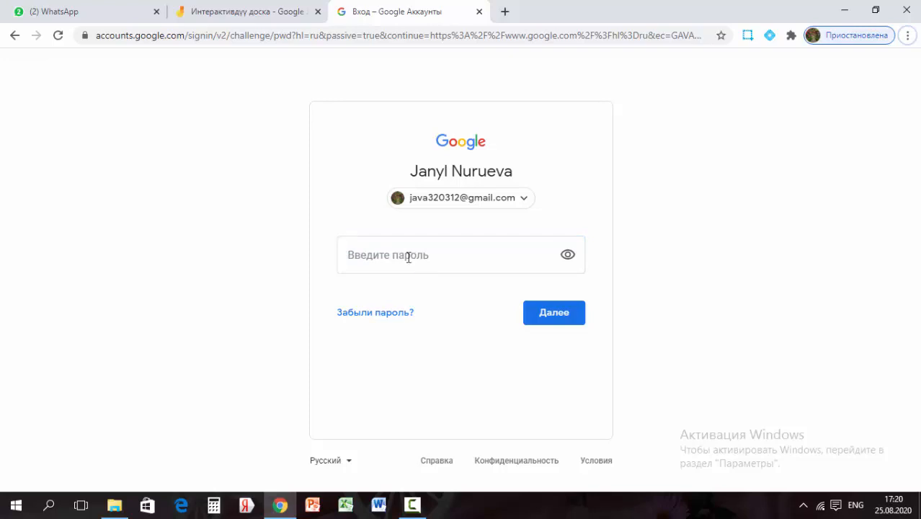
pyautogui.click(400, 260)
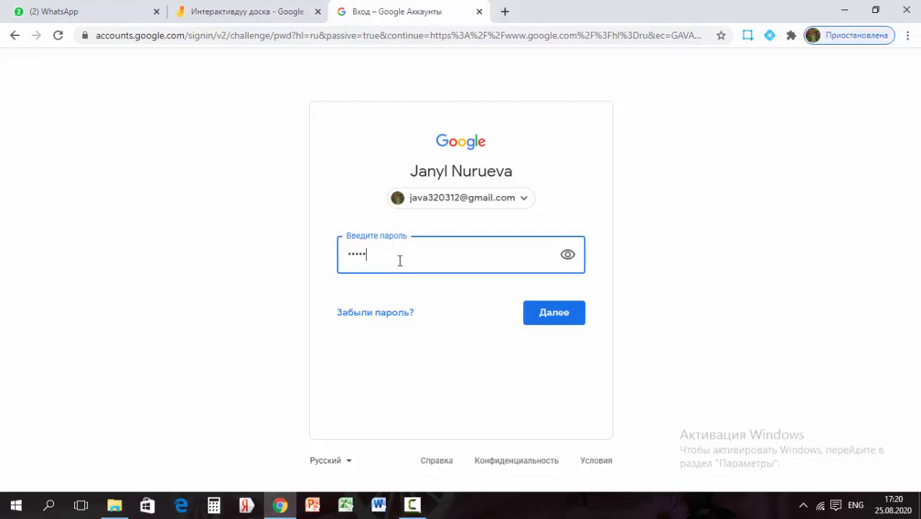
pyautogui.press('Return')
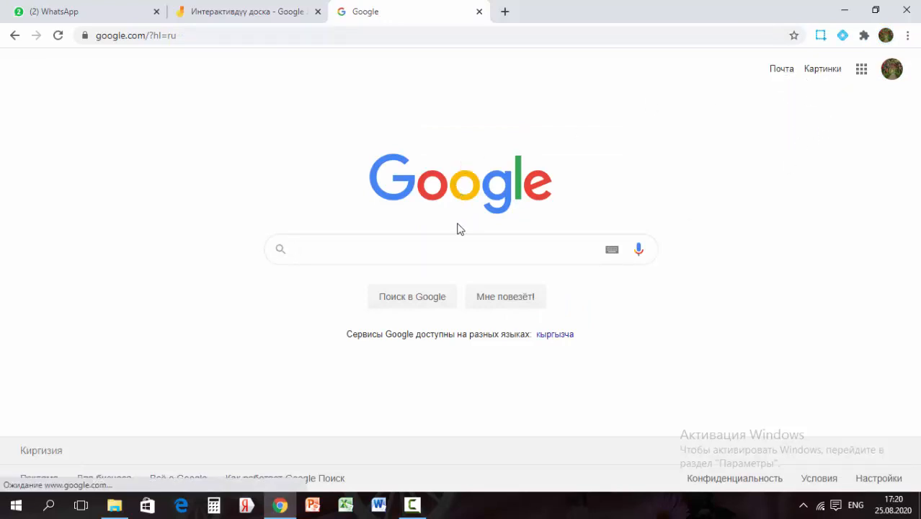
# Open the 'Вам открыт доступ для редактирования' email in Gmail and launch the board via 'Открыть в Jamboard'
pyautogui.click(790, 71)
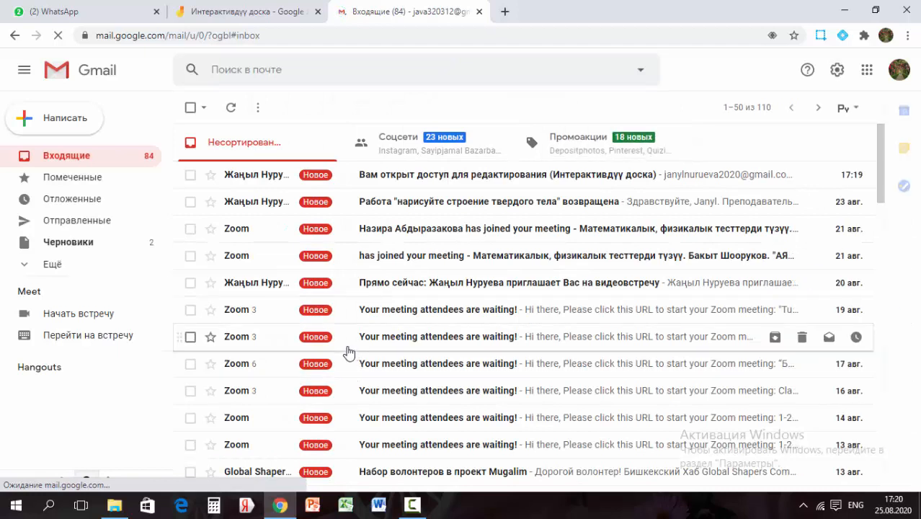
pyautogui.click(469, 180)
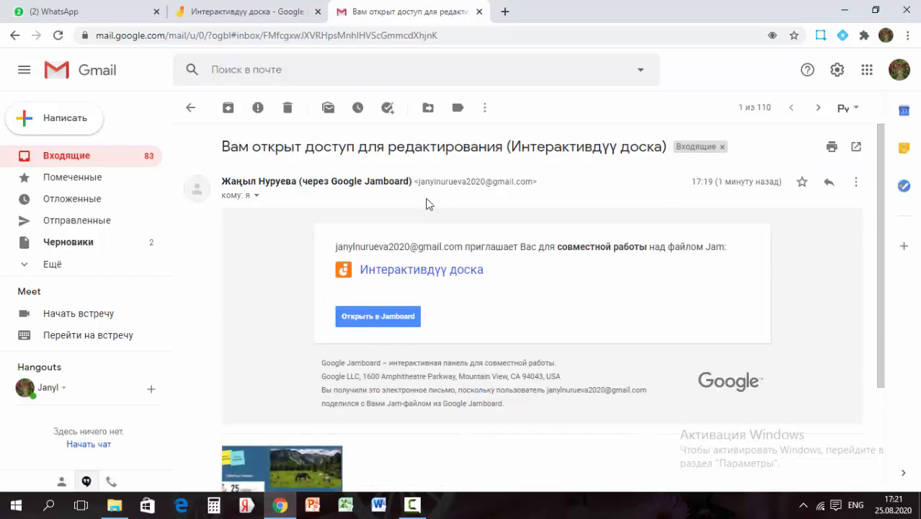
pyautogui.click(389, 324)
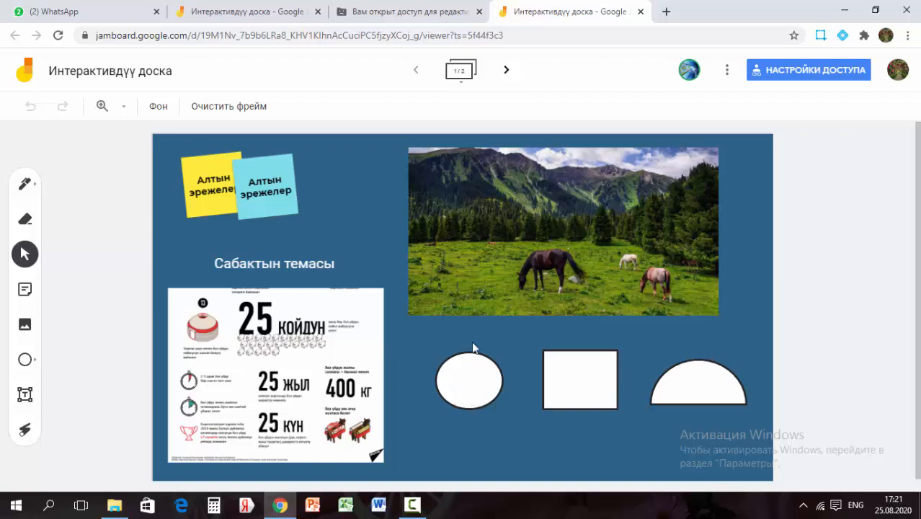
# On the date-and-topic frame, open the image tool's Google Image Search
pyautogui.click(507, 71)
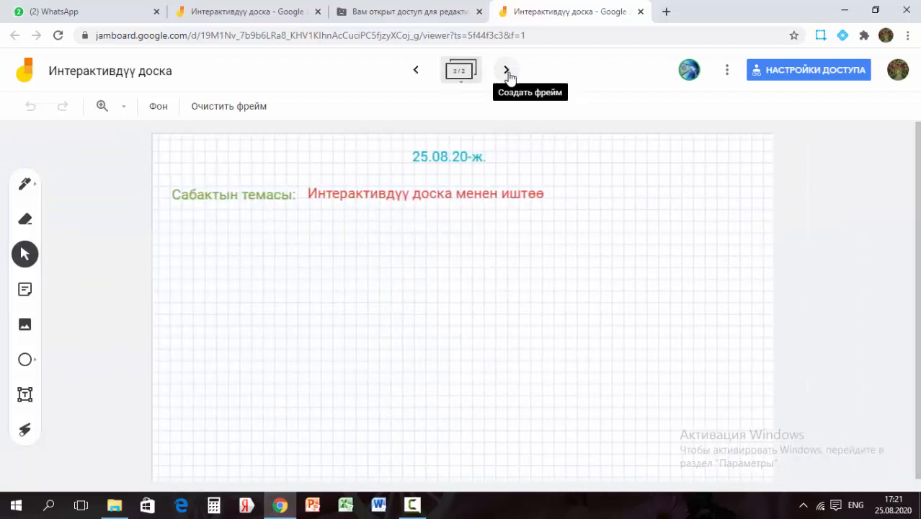
pyautogui.click(570, 203)
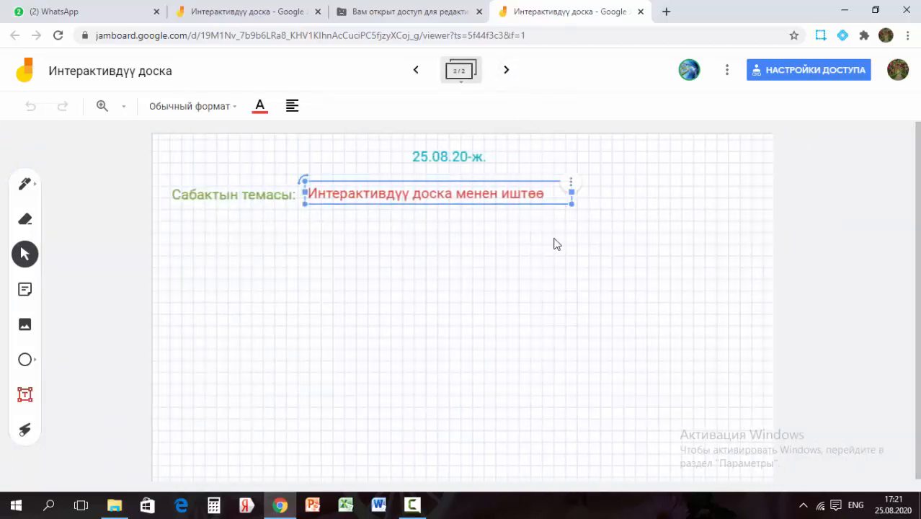
pyautogui.click(508, 288)
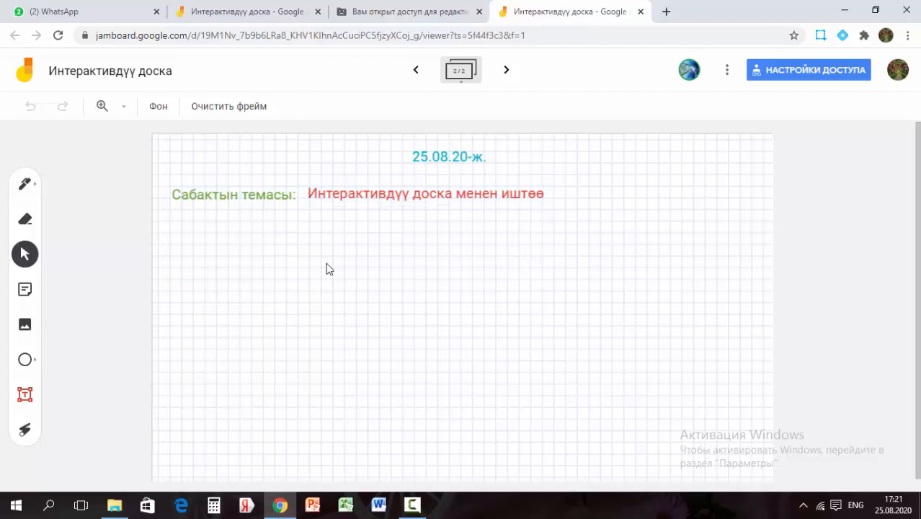
pyautogui.click(25, 326)
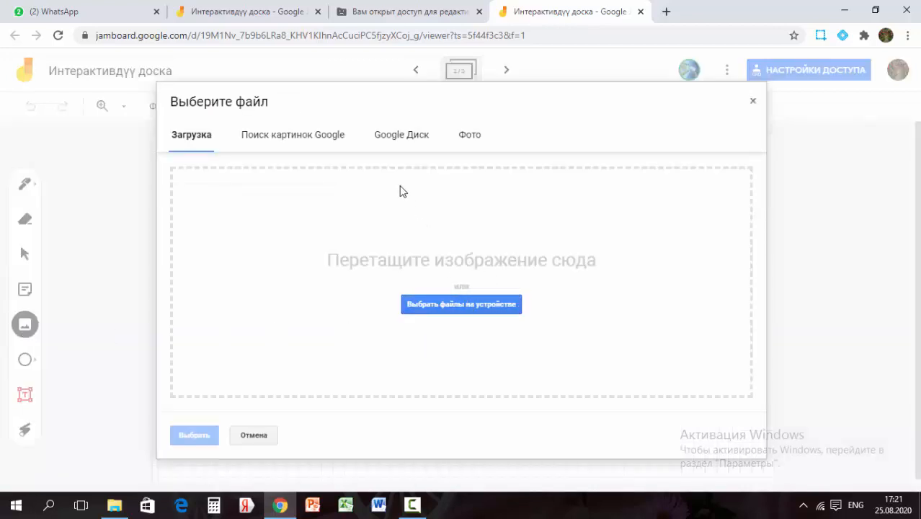
pyautogui.click(306, 138)
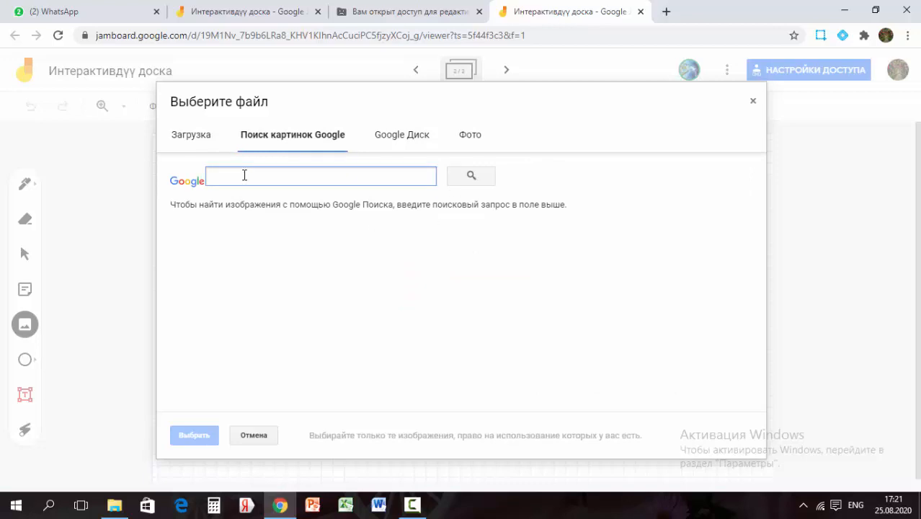
# Search 'интерактивный доска' and insert the first result below the topic line
pyautogui.write('bynthrf')
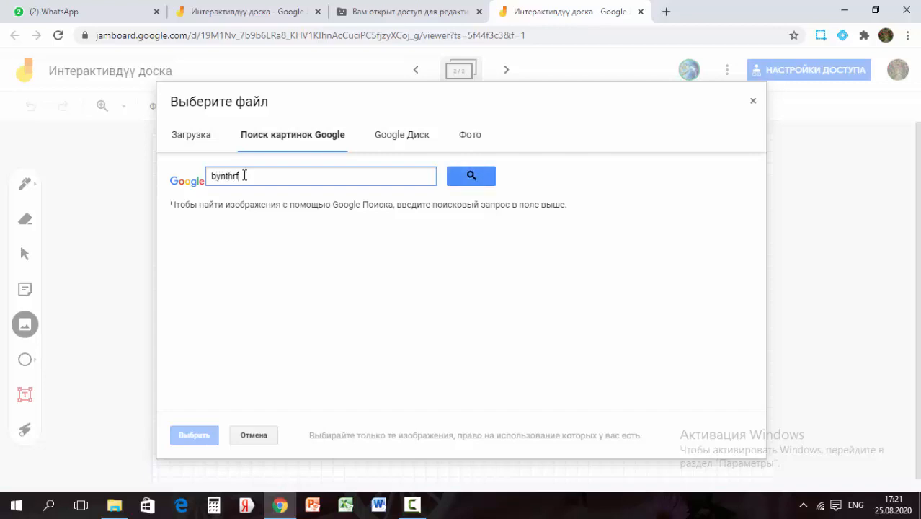
pyautogui.press('BackSpace')
pyautogui.press('BackSpace')
pyautogui.press('BackSpace')
pyautogui.press('BackSpace')
pyautogui.press('BackSpace')
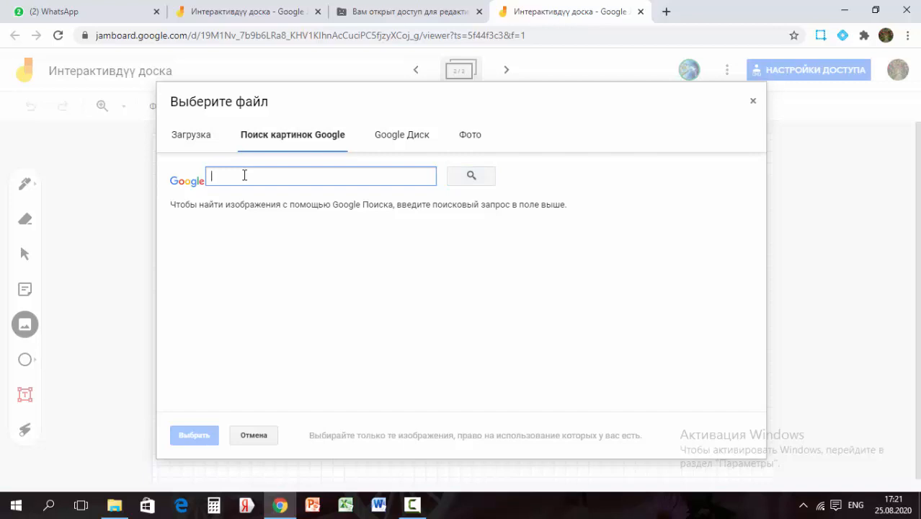
pyautogui.hotkey('alt', 'shift')
pyautogui.write('интерк')
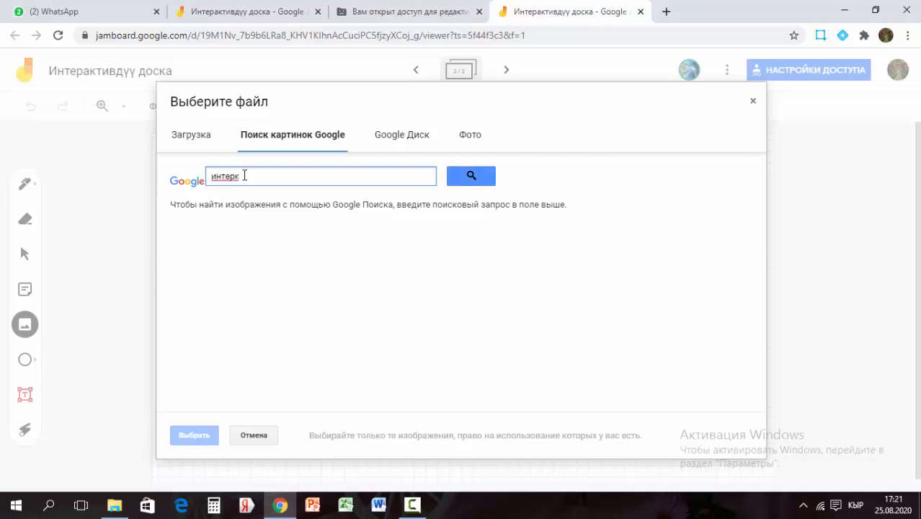
pyautogui.press('BackSpace')
pyautogui.write('актиный доска')
pyautogui.press('Return')
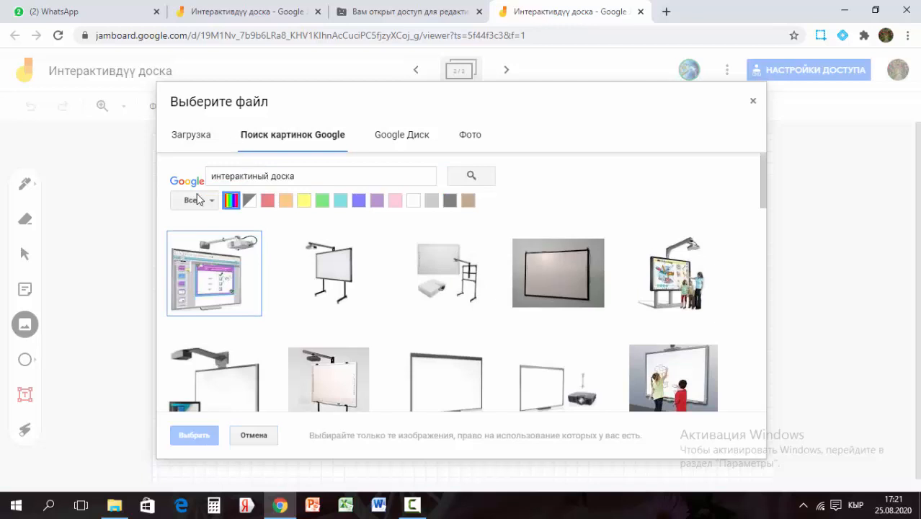
pyautogui.click(236, 285)
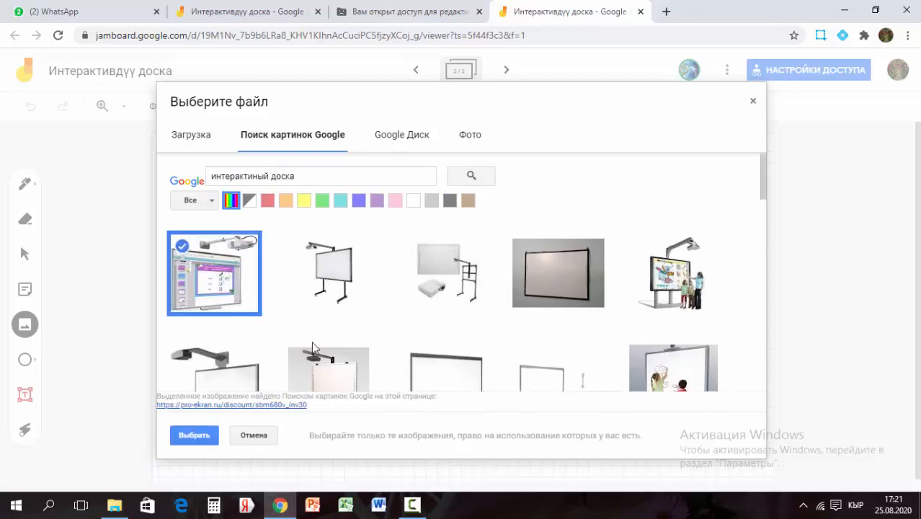
pyautogui.click(200, 440)
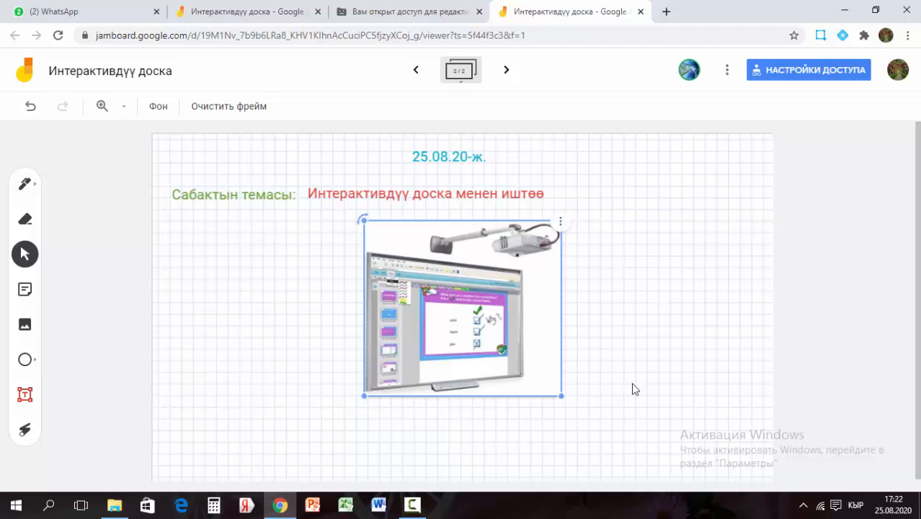
# Draw a pink-filled triangle in the lower-left of the frame
pyautogui.click(263, 375)
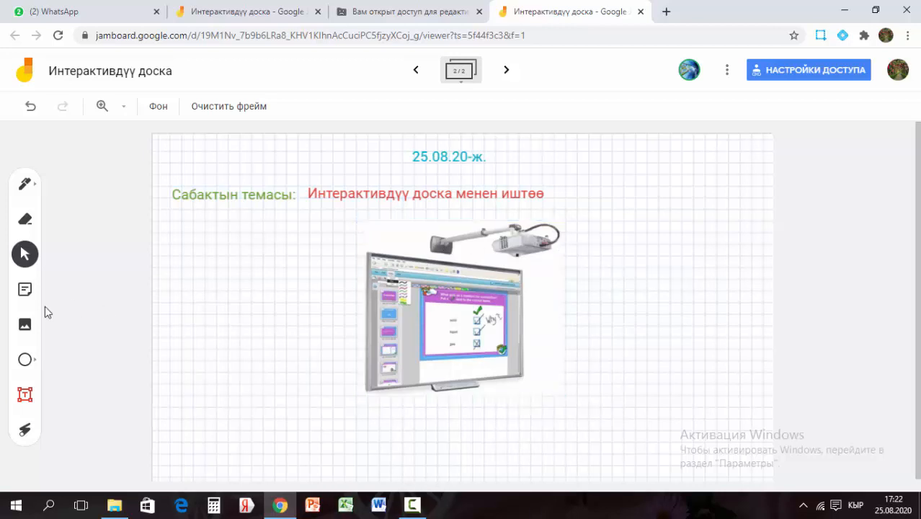
pyautogui.click(27, 366)
pyautogui.click(33, 365)
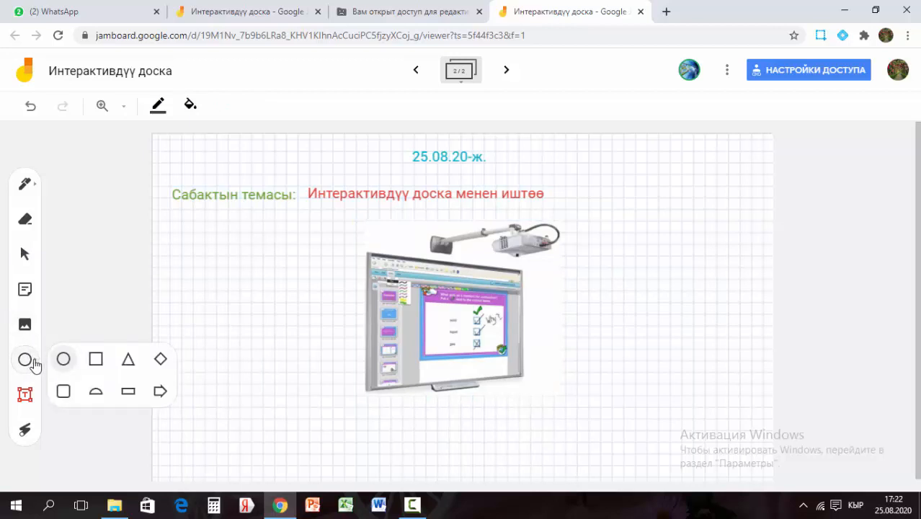
pyautogui.click(128, 362)
pyautogui.moveTo(188, 314); pyautogui.dragTo(308, 436)
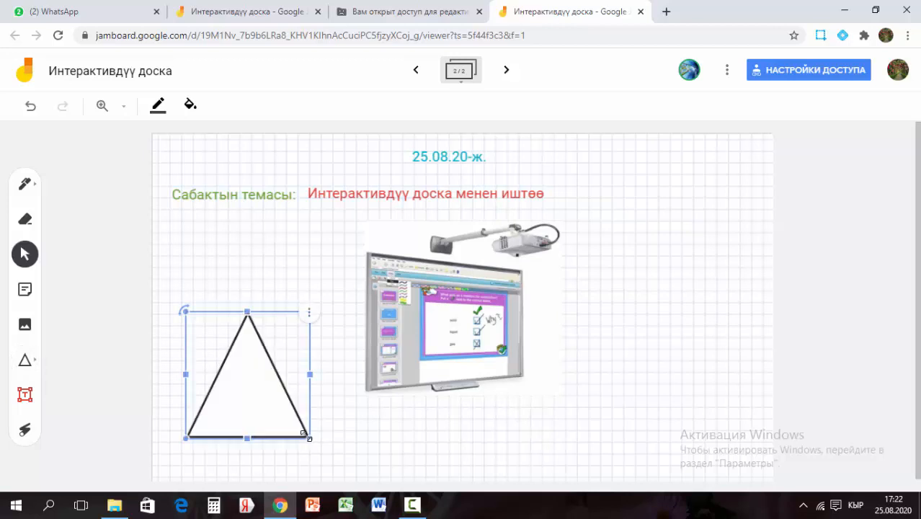
pyautogui.click(190, 108)
pyautogui.click(225, 167)
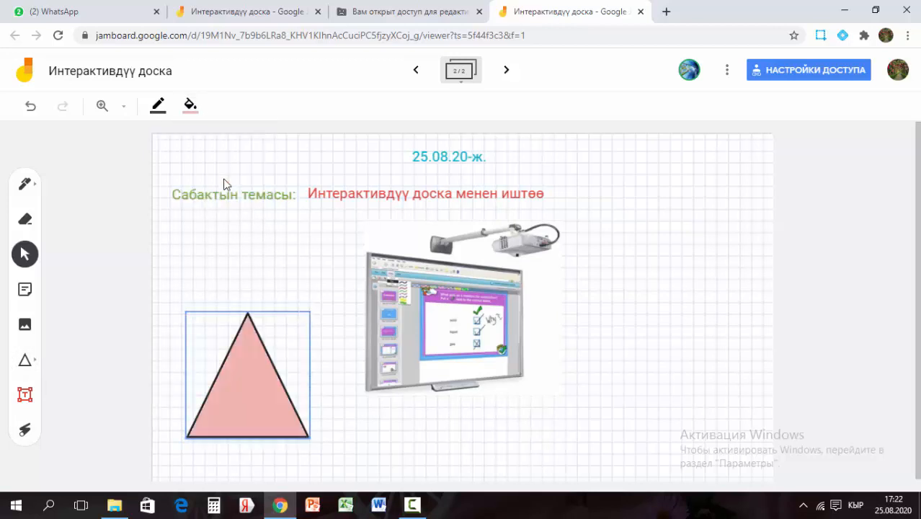
pyautogui.click(345, 424)
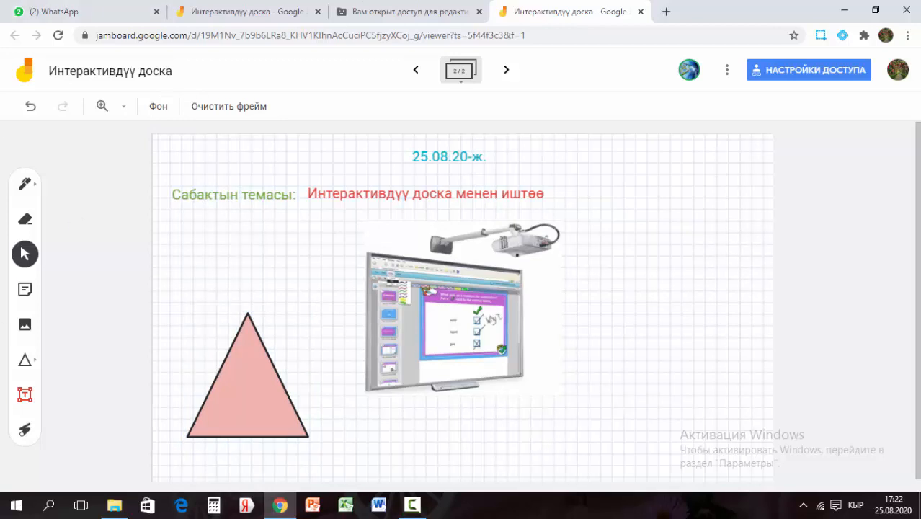
# Set the frame background to dark blue and switch to the other board tab
pyautogui.click(162, 106)
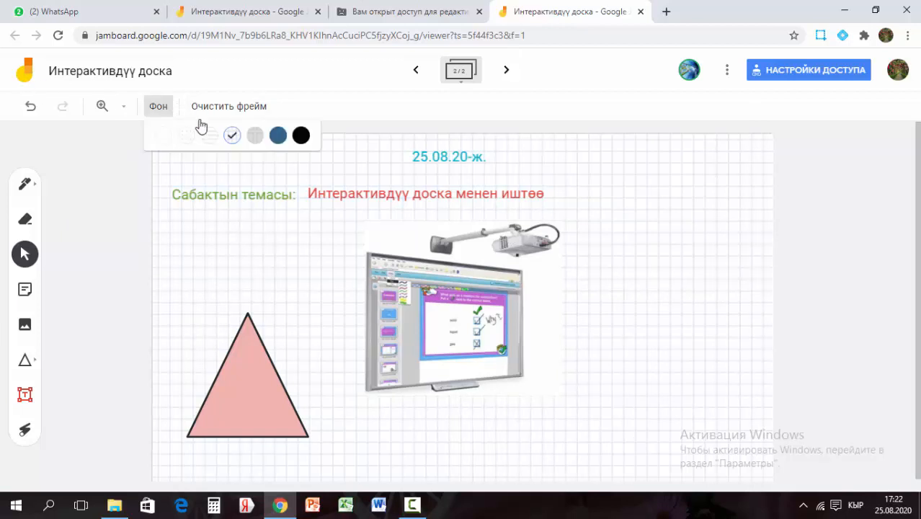
pyautogui.click(277, 132)
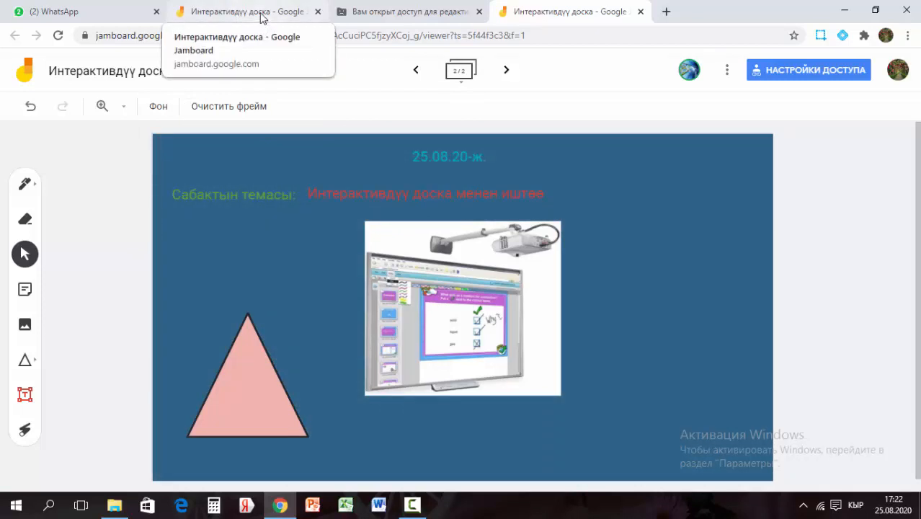
pyautogui.click(261, 16)
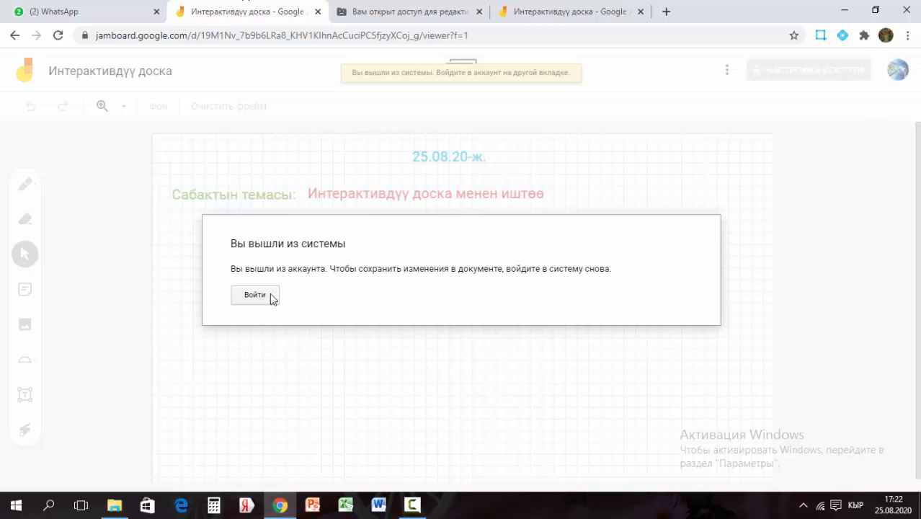
# Sign out of the current Google account from a new tab
pyautogui.click(666, 12)
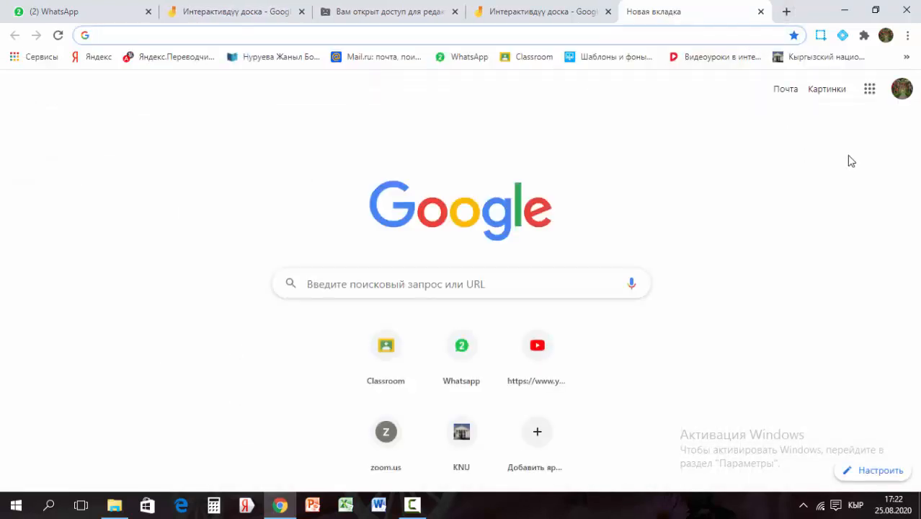
pyautogui.click(900, 90)
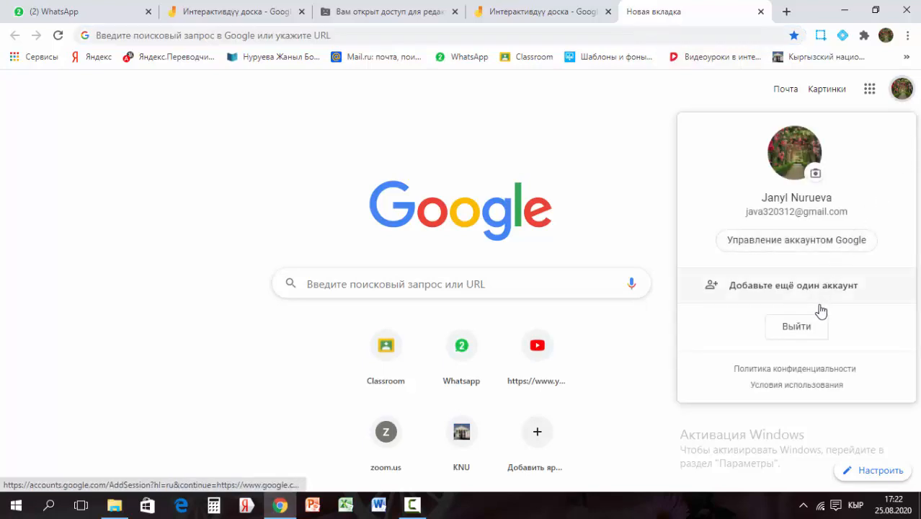
pyautogui.click(794, 328)
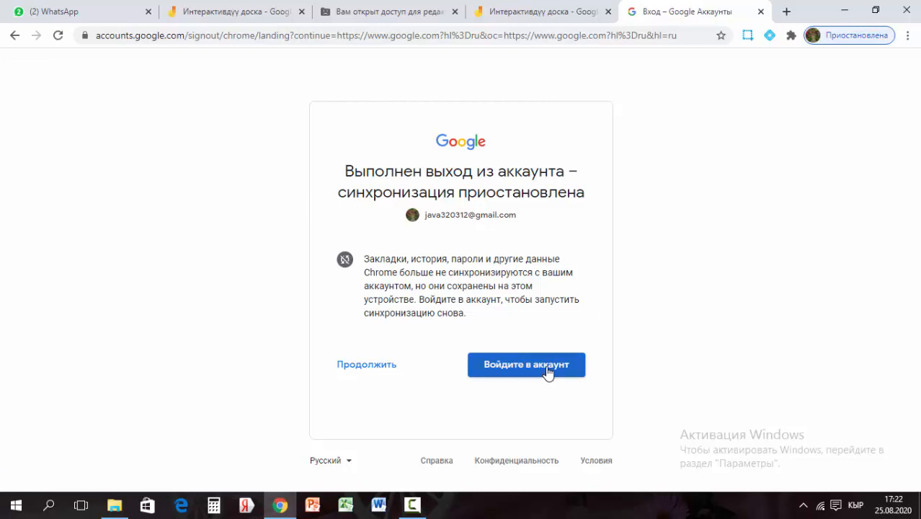
# Sign in with the other Google account and password, then choose Войти on the board tab
pyautogui.click(548, 375)
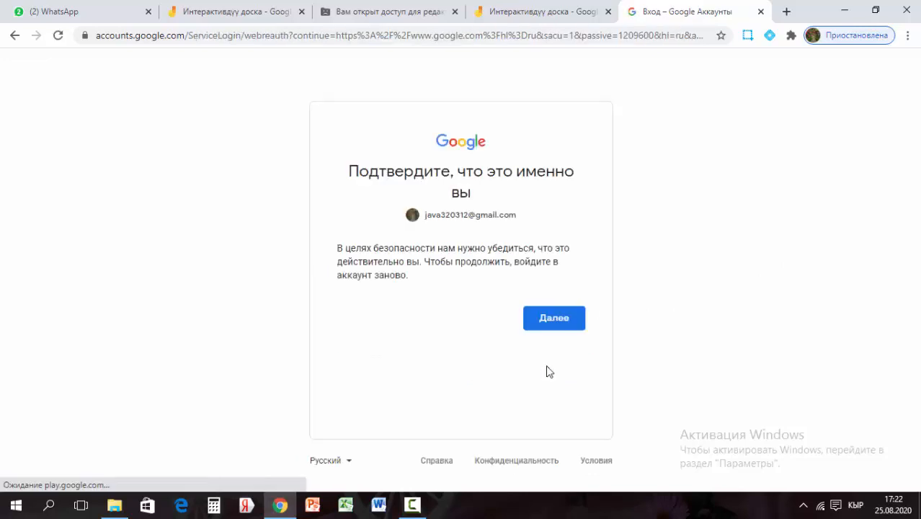
pyautogui.click(555, 319)
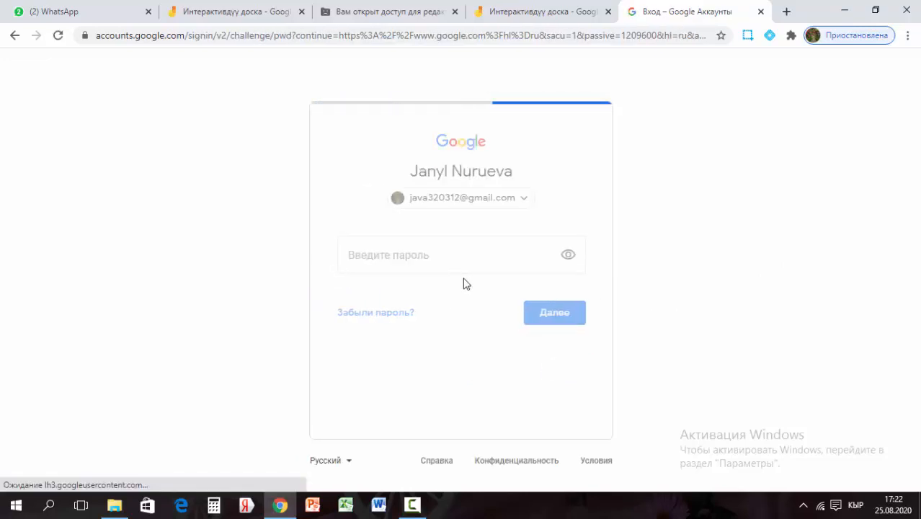
pyautogui.click(526, 202)
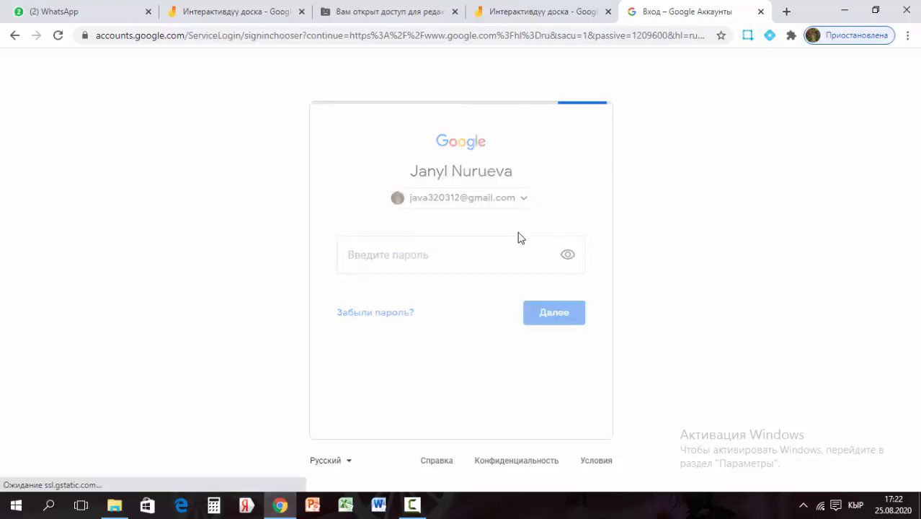
pyautogui.click(498, 268)
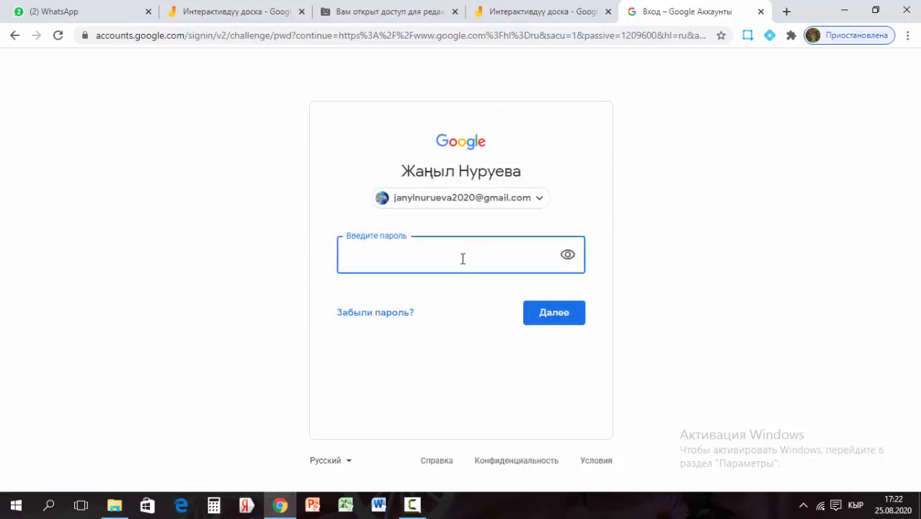
pyautogui.hotkey('alt', 'shift')
pyautogui.hotkey('alt', 'shift')
pyautogui.write('*')
pyautogui.press('Return')
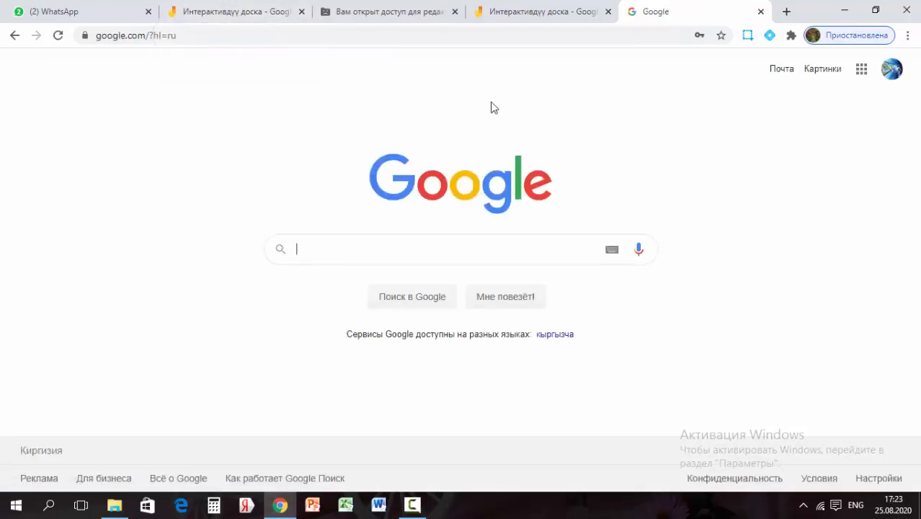
pyautogui.click(262, 13)
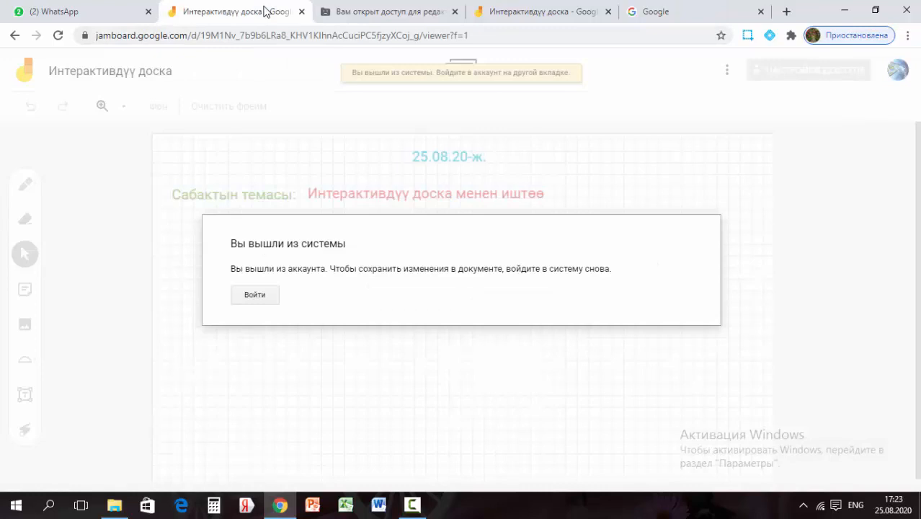
pyautogui.click(256, 298)
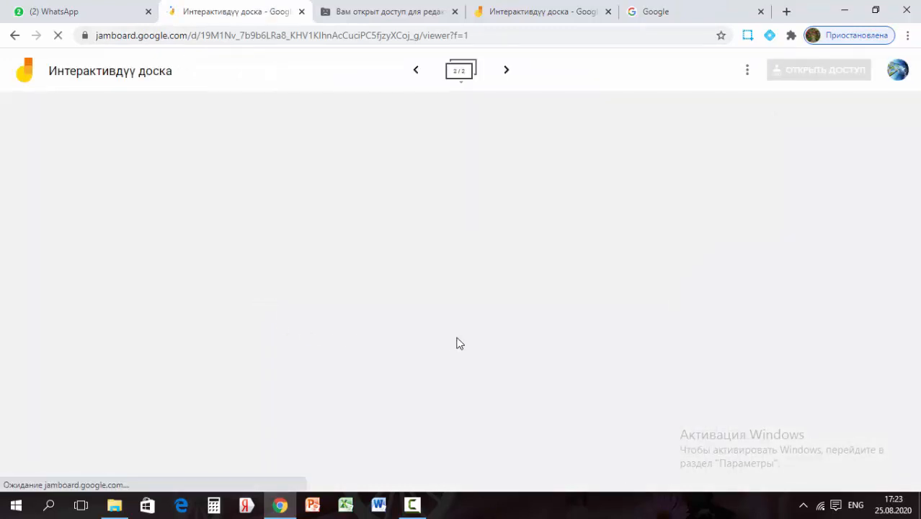